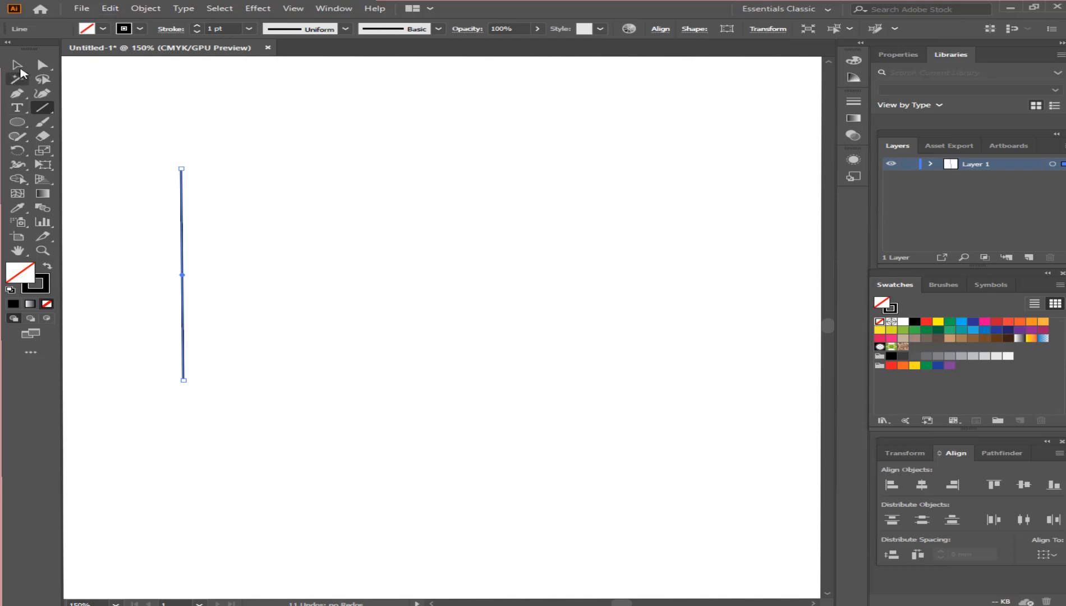
Step: Duplicate the vertical line a short distance to the right and repeat the copy until there are 14 evenly spaced lines
{"action": "left_click", "coordinate": [18, 68]}
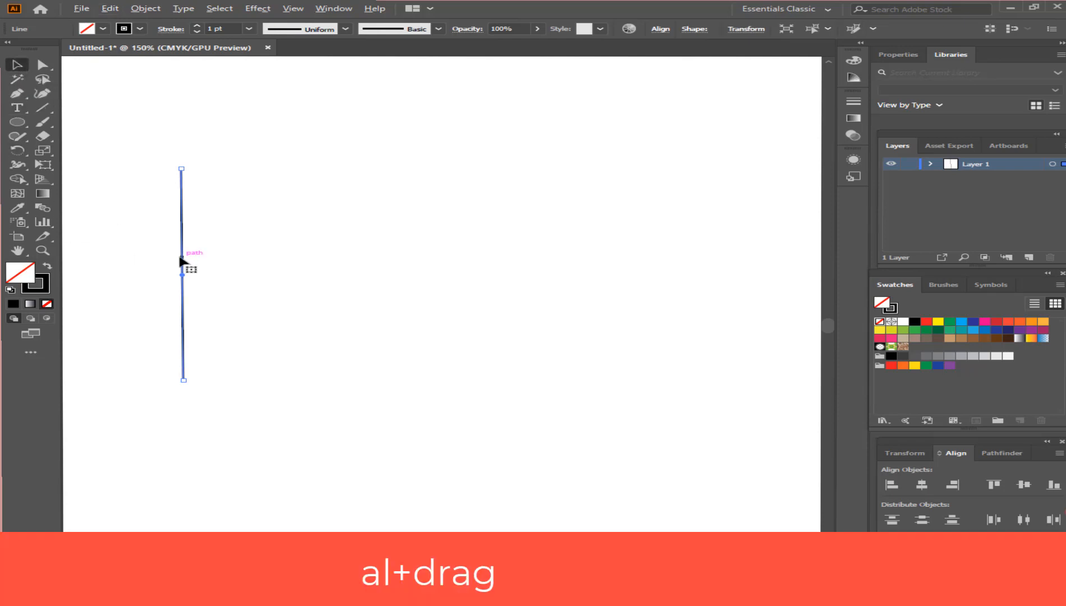
{"action": "left_click_drag", "start_coordinate": [181, 259], "coordinate": [203, 259]}
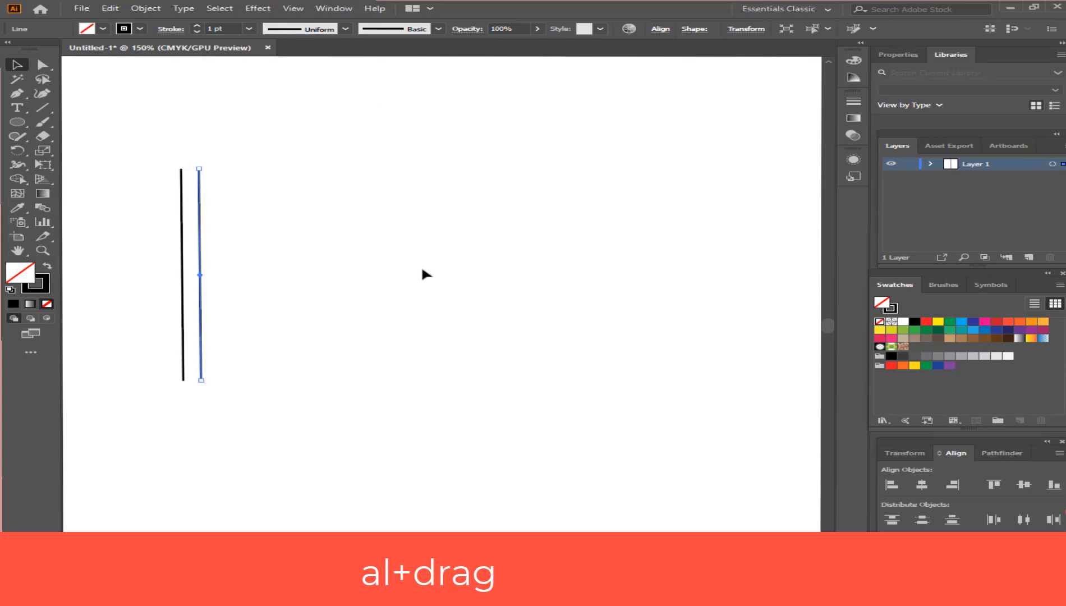
{"action": "key", "text": "ctrl+d"}
{"action": "key", "text": "ctrl+d"}
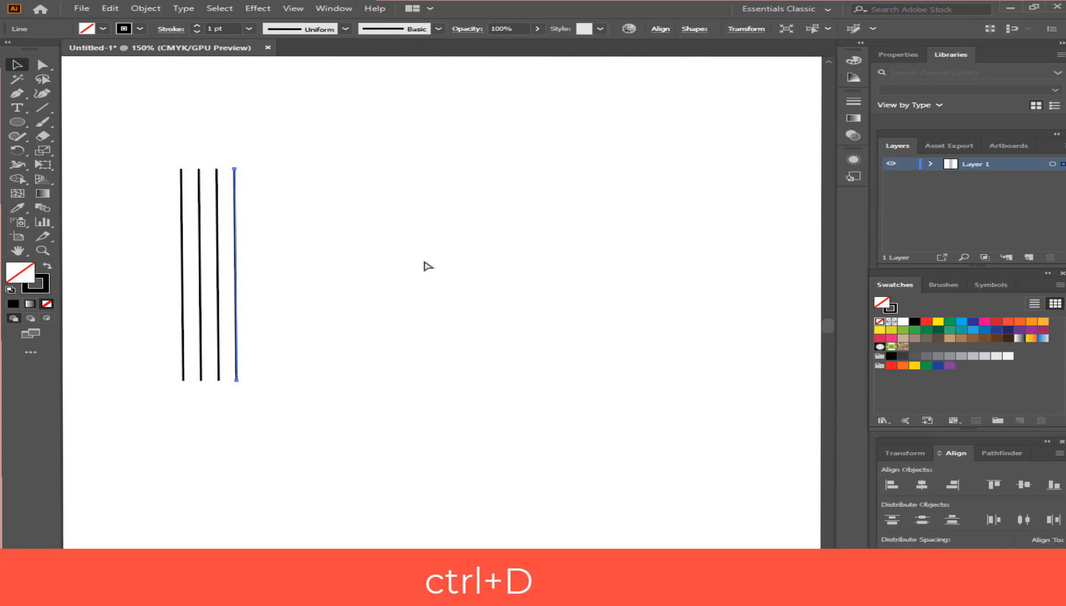
{"action": "key", "text": "ctrl+d"}
{"action": "key", "text": "ctrl+d"}
{"action": "key", "text": "ctrl+d"}
{"action": "key", "text": "ctrl+d"}
{"action": "key", "text": "ctrl+d"}
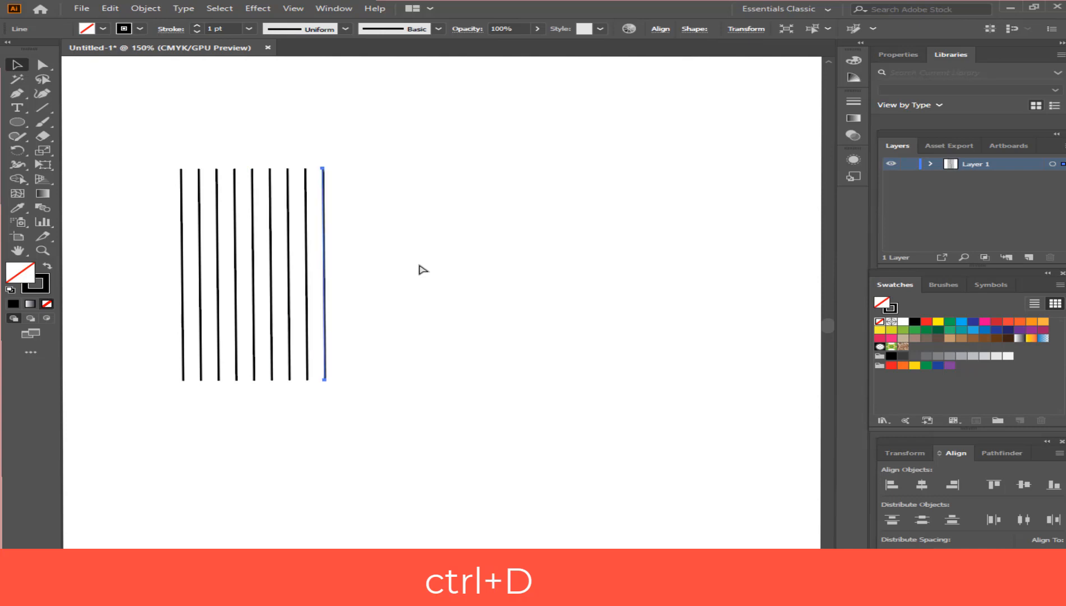
{"action": "key", "text": "ctrl+d"}
{"action": "key", "text": "ctrl+d"}
{"action": "key", "text": "ctrl+d"}
{"action": "key", "text": "ctrl+d"}
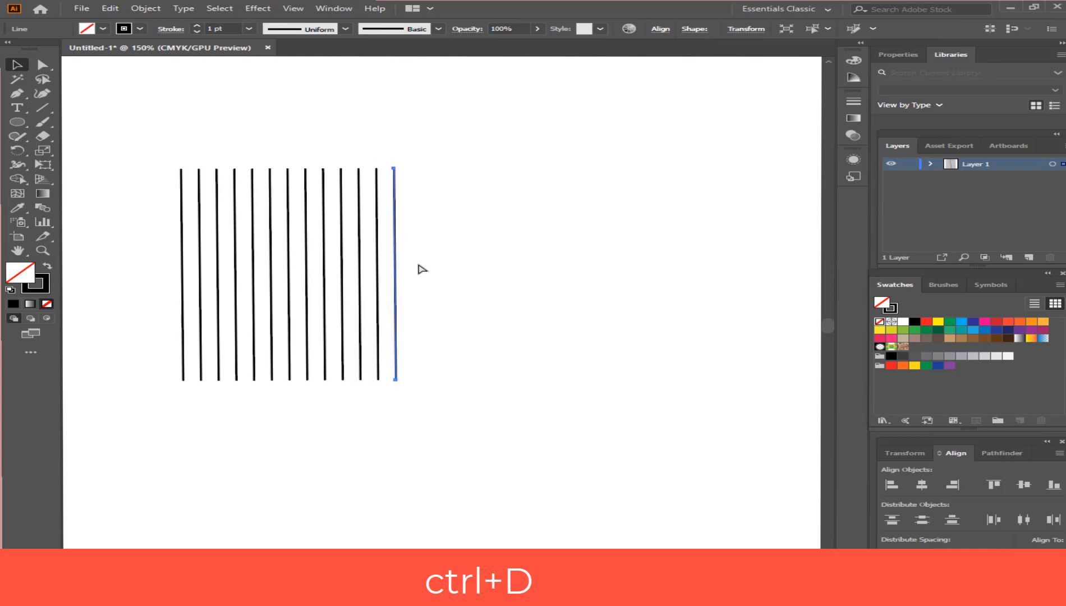
{"action": "key", "text": "ctrl+d"}
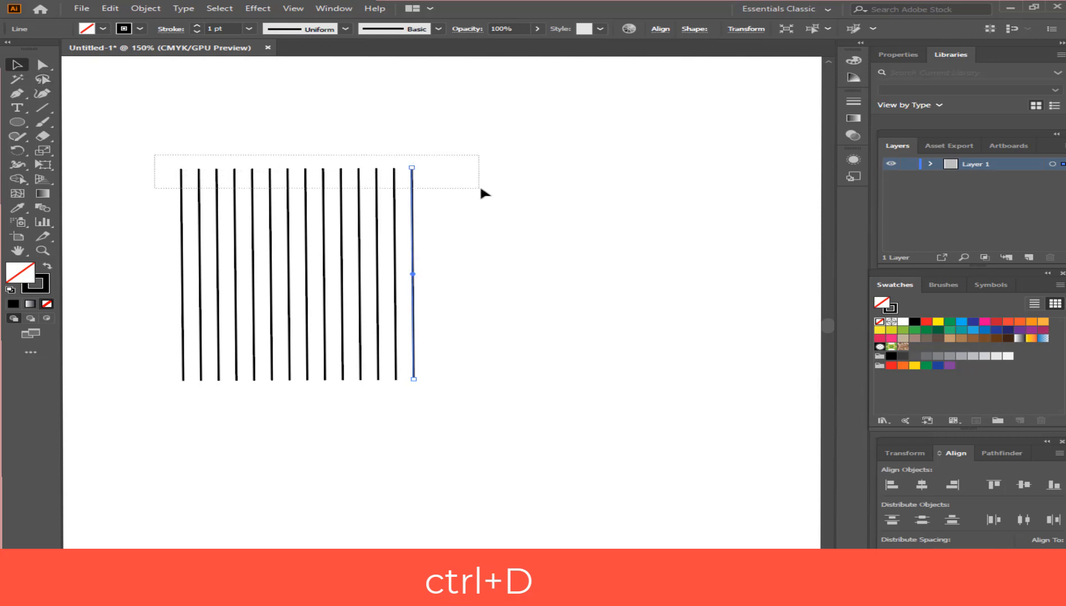
Step: Copy all the vertical lines, paste them in front, and rotate the copy 90 degrees to form a crossing grid
{"action": "left_click_drag", "start_coordinate": [481, 189], "coordinate": [482, 189]}
{"action": "key", "text": "ctrl+c"}
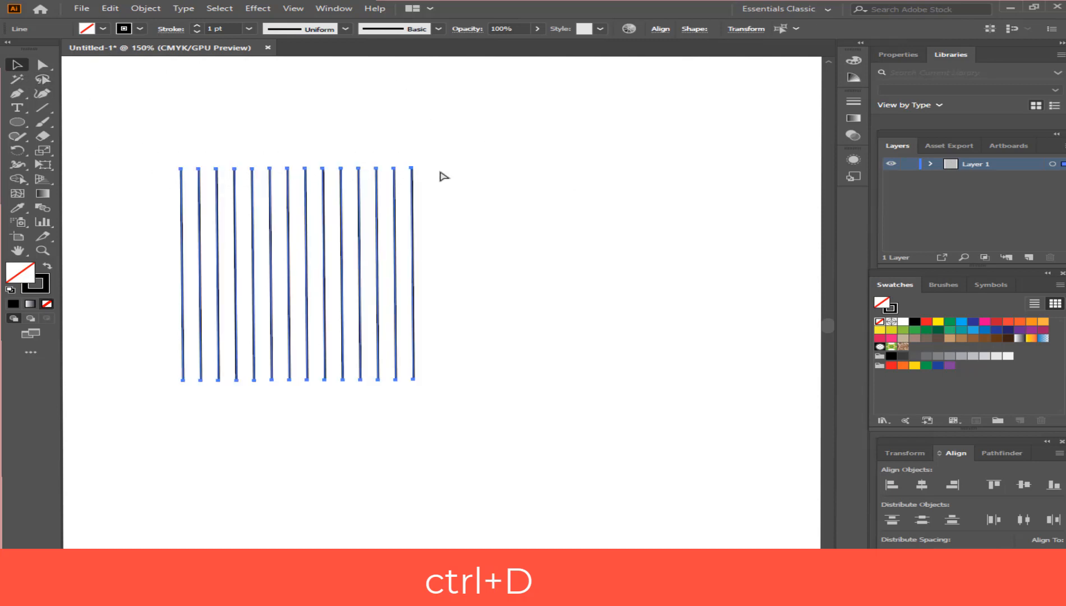
{"action": "key", "text": "ctrl+f"}
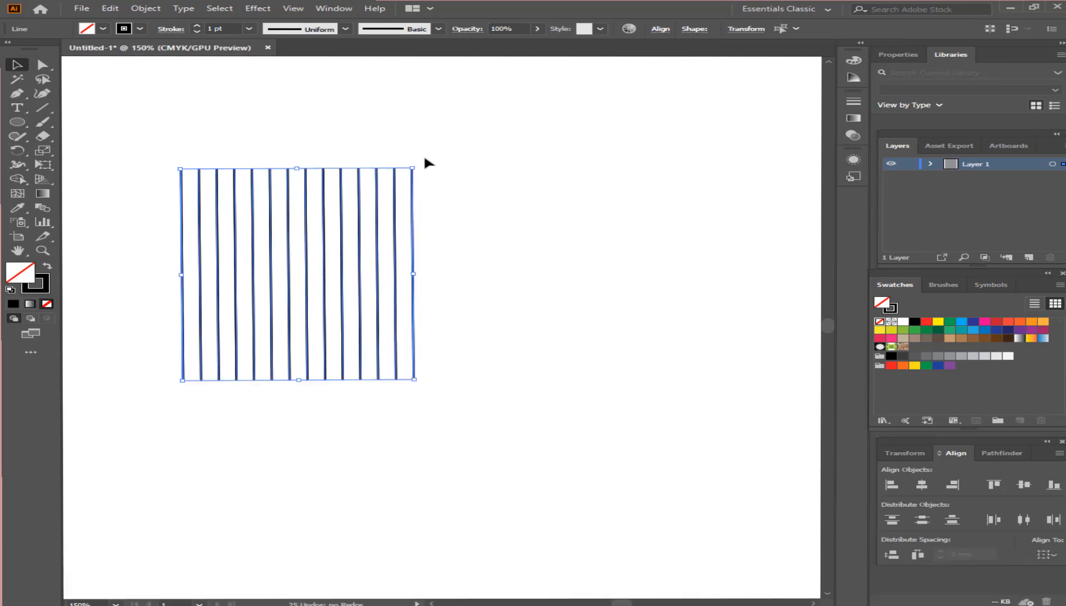
{"action": "mouse_move", "coordinate": [423, 153]}
{"action": "left_mouse_down"}
{"action": "mouse_move", "coordinate": [420, 163]}
{"action": "mouse_move", "coordinate": [478, 239]}
{"action": "mouse_move", "coordinate": [406, 340]}
{"action": "mouse_move", "coordinate": [459, 355]}
{"action": "left_mouse_up"}
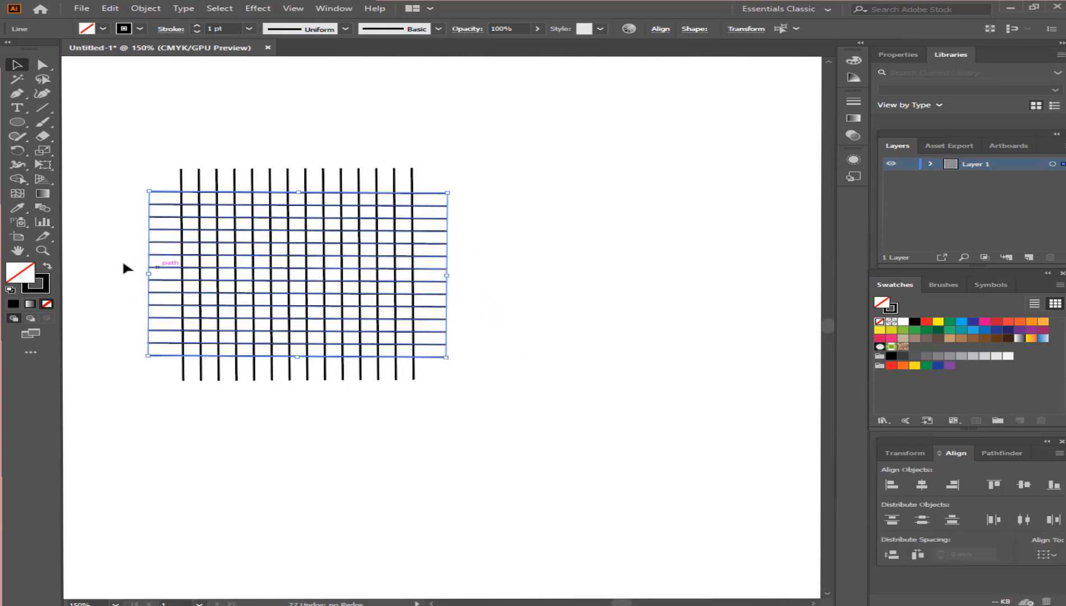
Step: Draw a circle about 41 mm in diameter centred on the grid, then nudge it down and enlarge it to touch the surrounding grid lines
{"action": "left_click", "coordinate": [19, 252]}
{"action": "left_click_drag", "start_coordinate": [272, 270], "coordinate": [370, 311]}
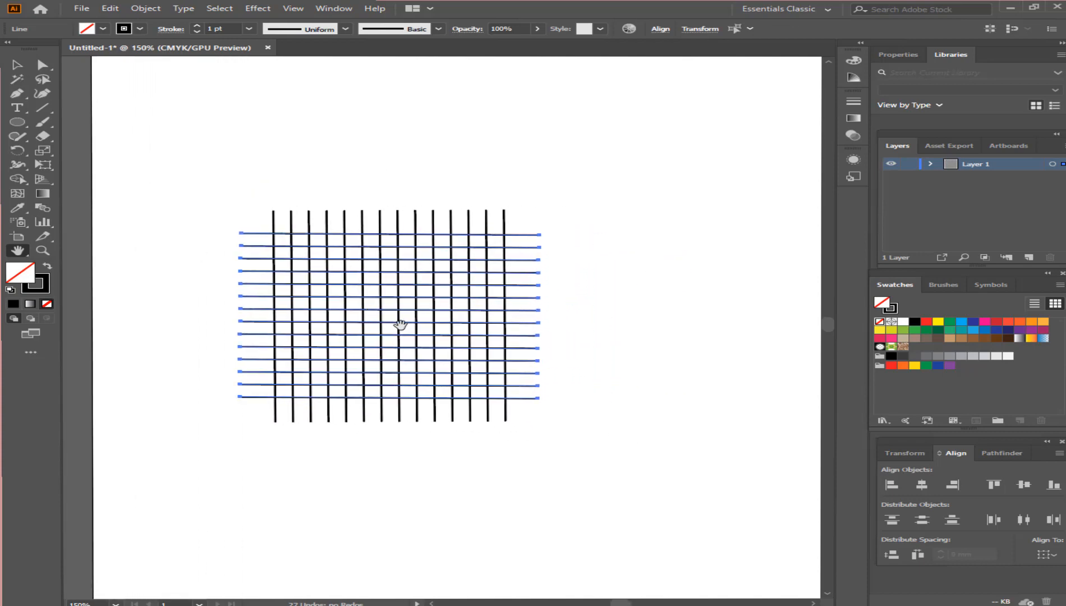
{"action": "scroll", "coordinate": [411, 315], "scroll_direction": "up", "scroll_amount": 2}
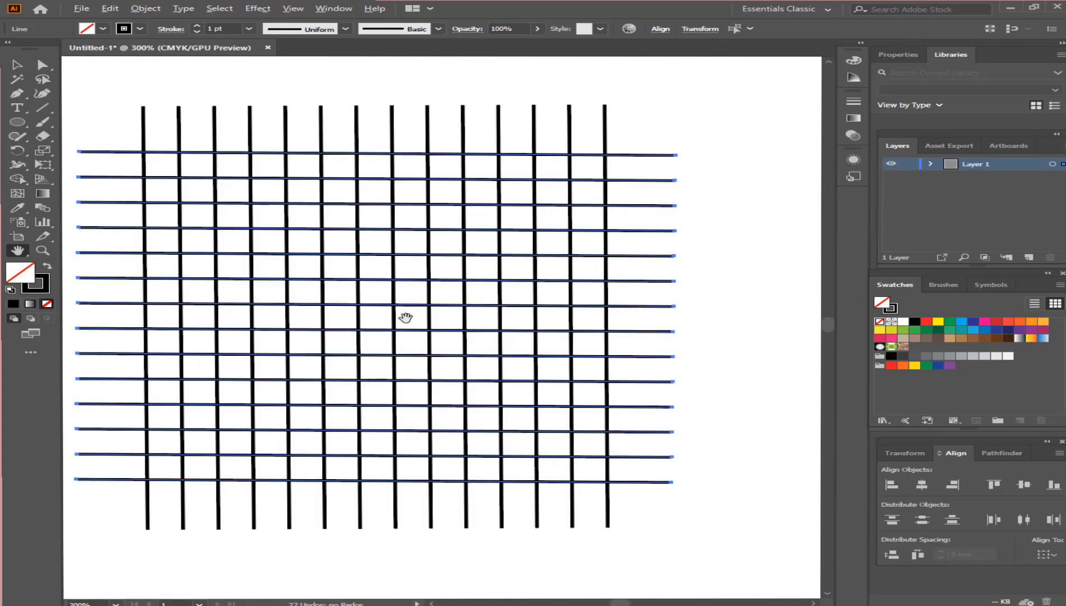
{"action": "left_click", "coordinate": [17, 122]}
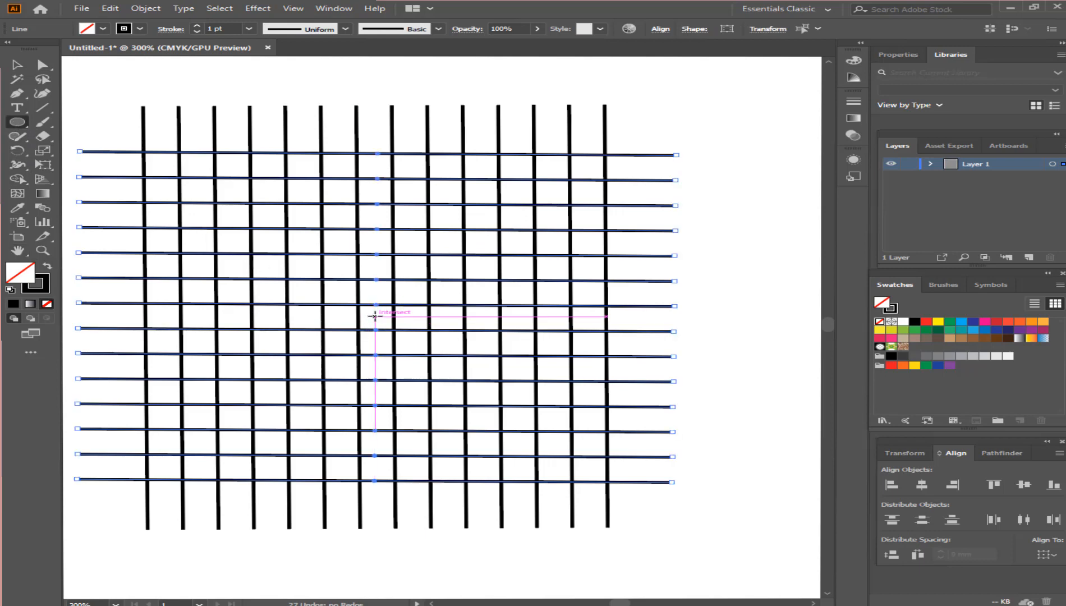
{"action": "left_click_drag", "start_coordinate": [374, 316], "coordinate": [567, 325]}
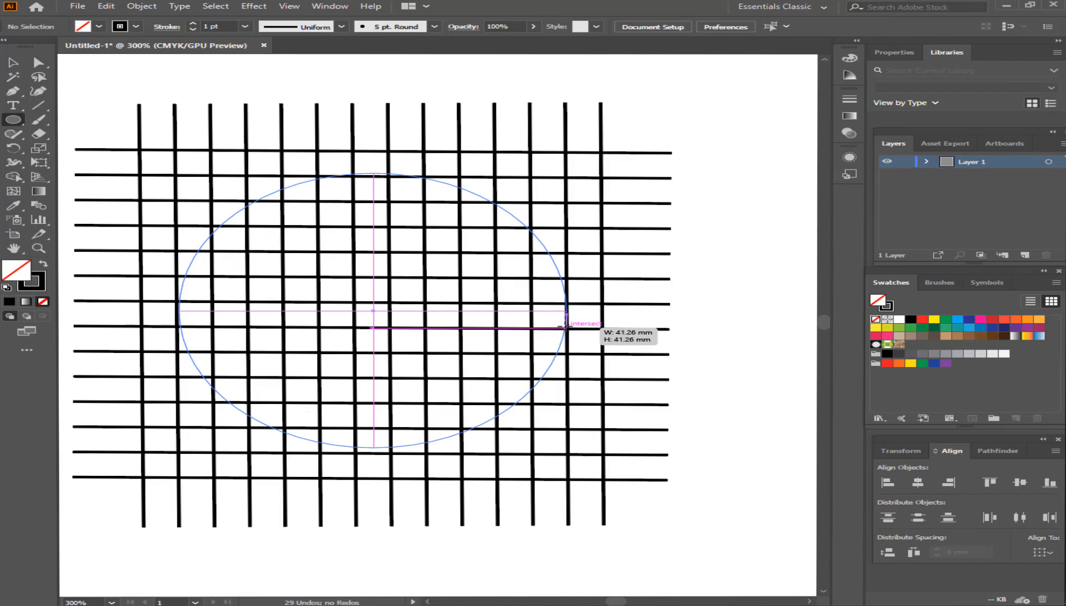
{"action": "left_click_drag", "start_coordinate": [566, 326], "coordinate": [564, 325]}
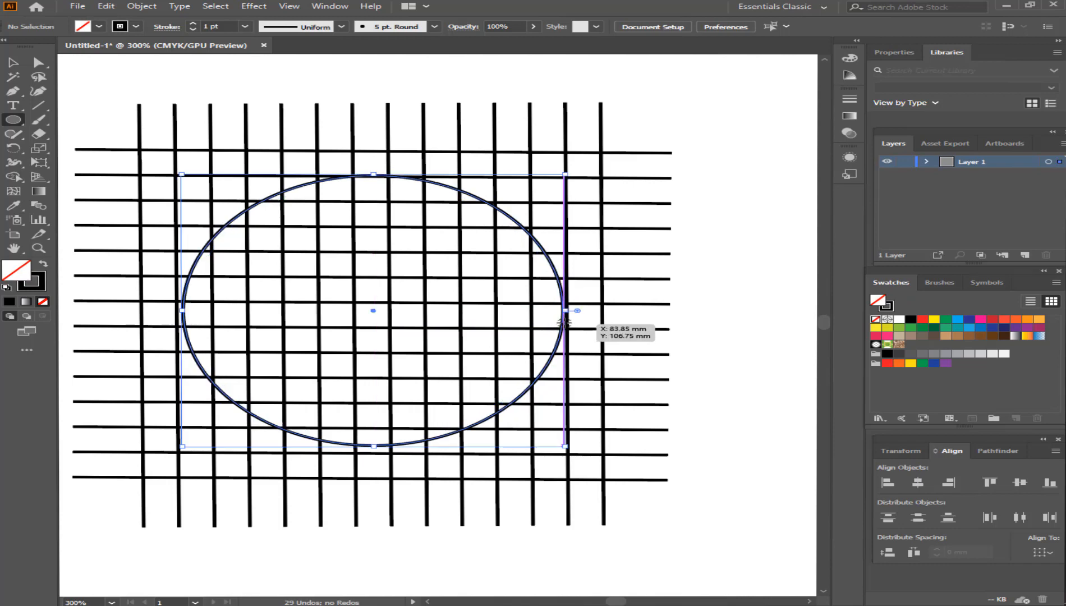
{"action": "key", "text": "Down"}
{"action": "key", "text": "Down"}
{"action": "key", "text": "Down"}
{"action": "key", "text": "Down"}
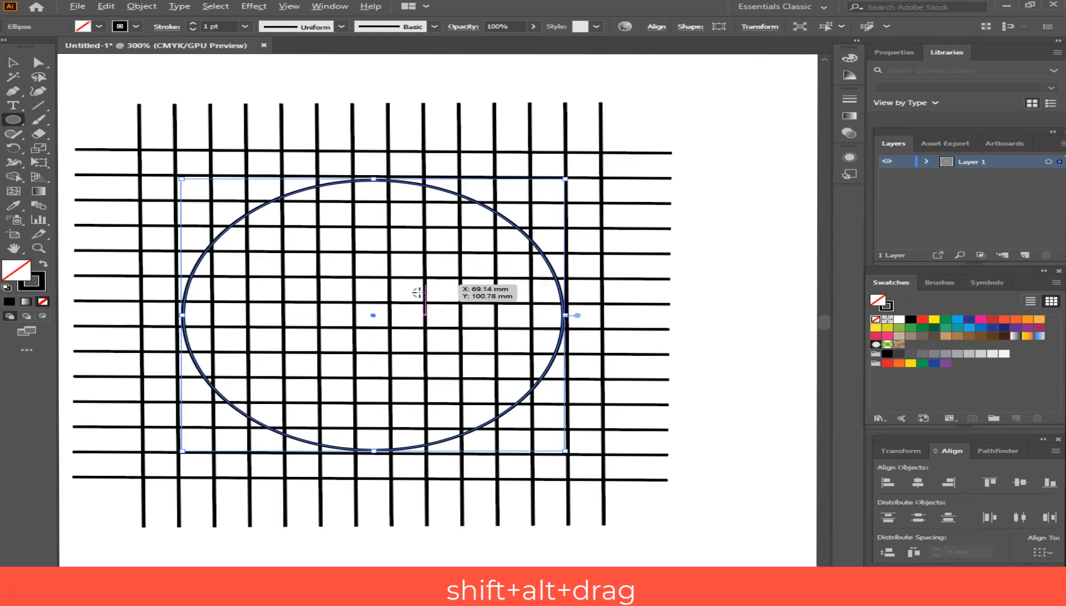
{"action": "left_click_drag", "start_coordinate": [373, 316], "coordinate": [571, 174]}
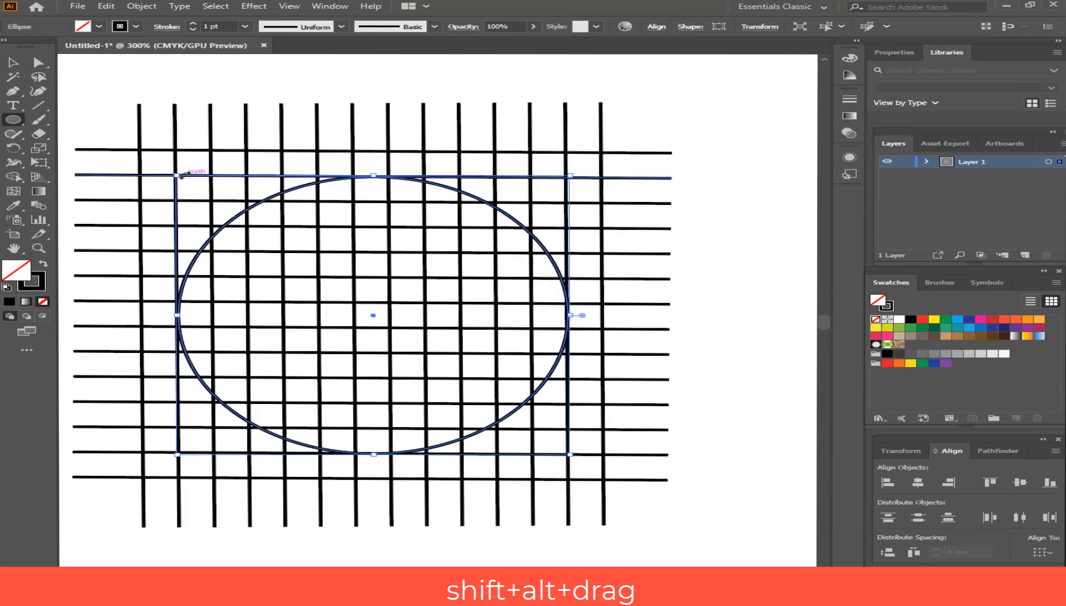
Step: Create a smaller concentric copy of the circle, one grid cell inside the outer one, and adjust its size and position to the grid
{"action": "left_click_drag", "start_coordinate": [178, 175], "coordinate": [214, 172]}
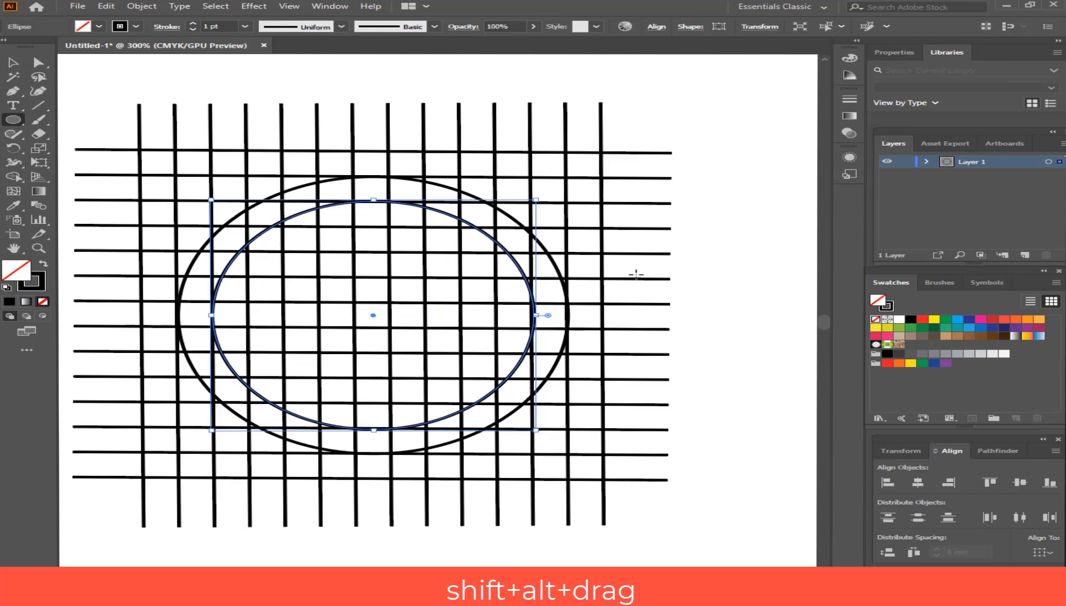
{"action": "key", "text": "Left"}
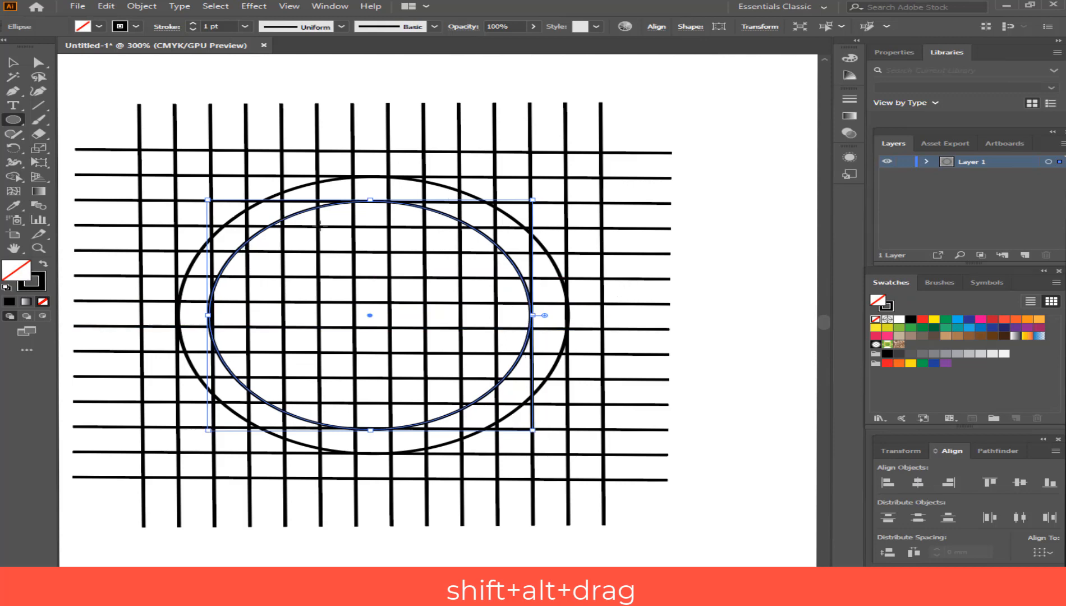
{"action": "left_click_drag", "start_coordinate": [216, 195], "coordinate": [210, 201]}
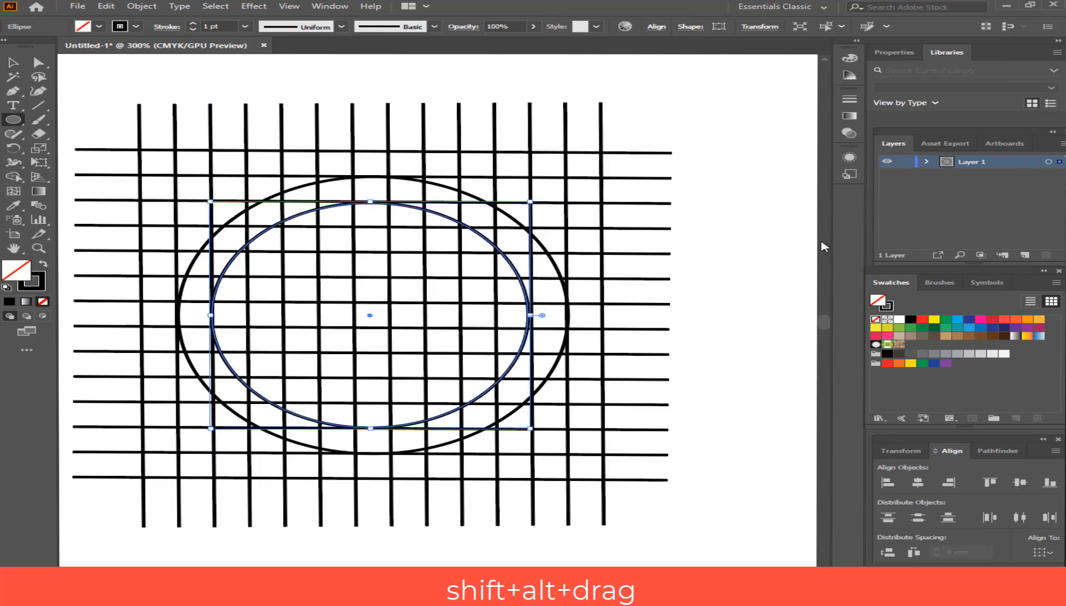
{"action": "key", "text": "Right"}
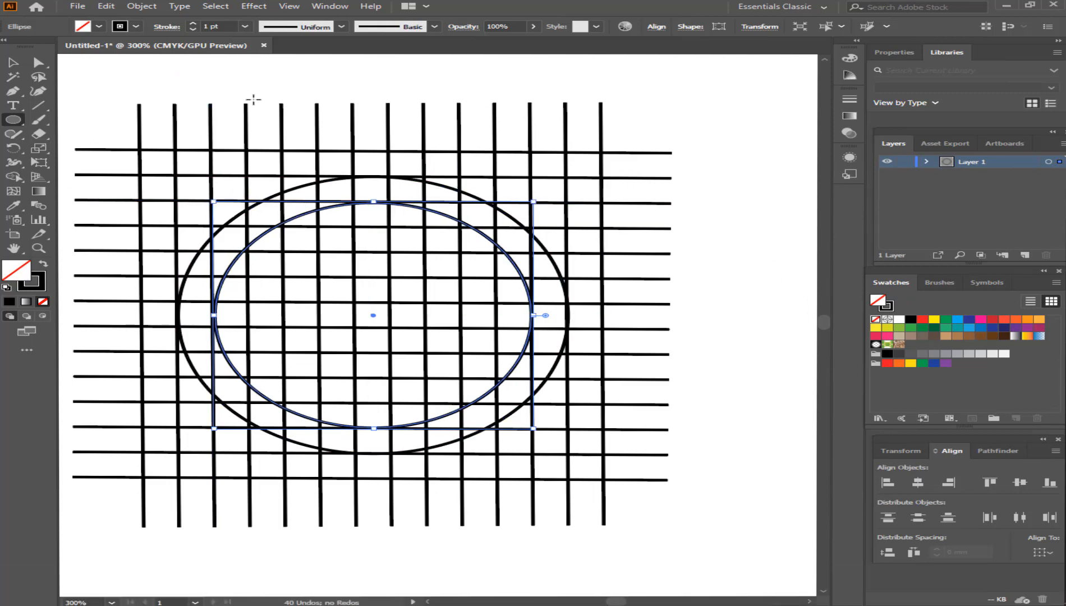
Step: Set the stroke weight of all grid lines and circles to 0.75 pt
{"action": "key", "text": "ctrl+a"}
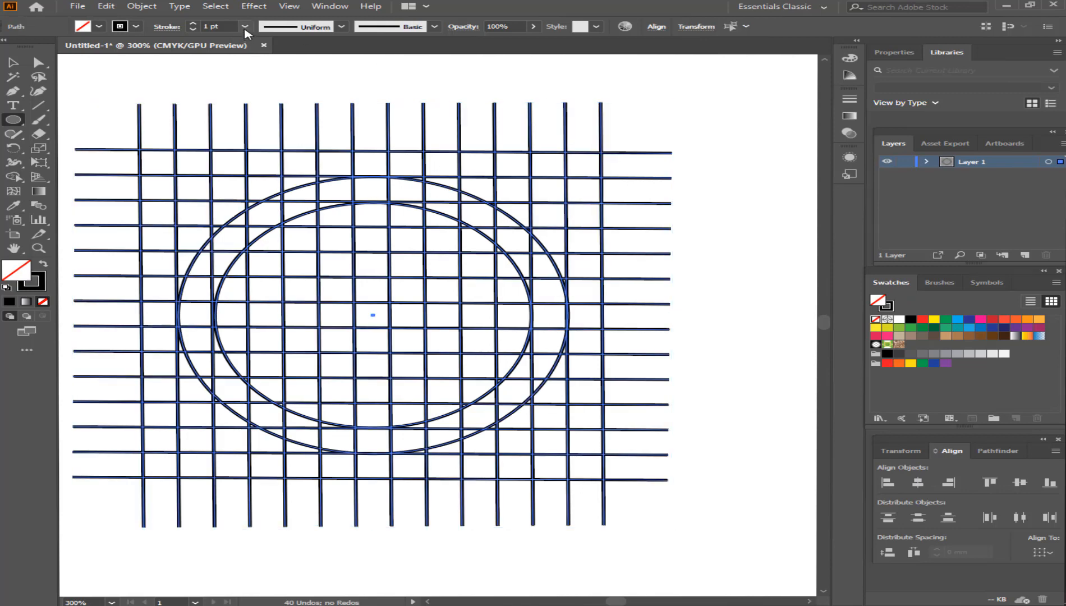
{"action": "left_click", "coordinate": [244, 27]}
{"action": "left_click", "coordinate": [259, 63]}
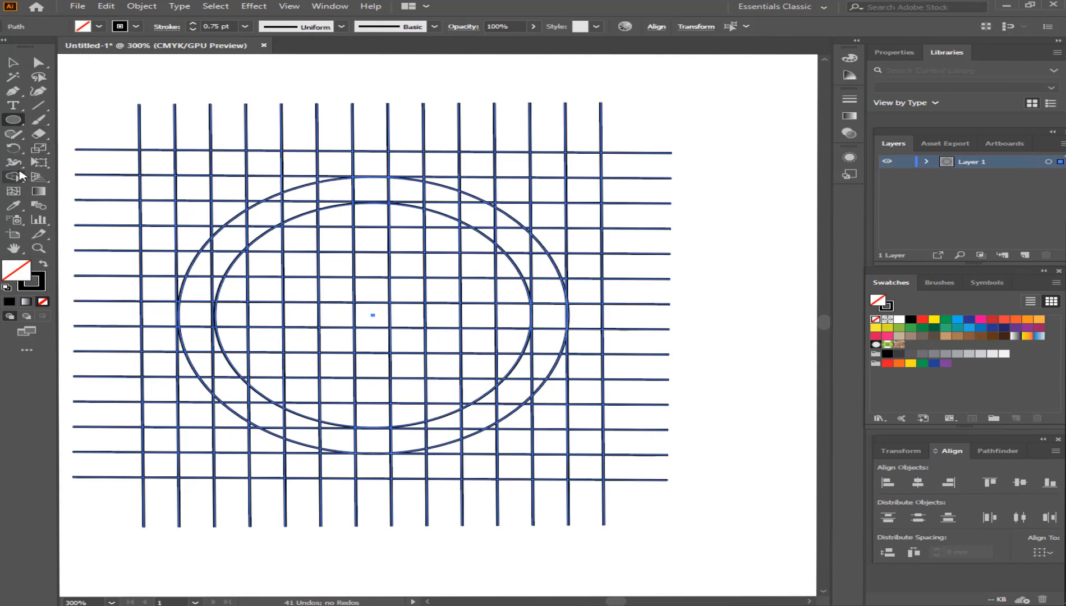
Step: Using Shape Builder with black fill and no stroke, merge the lower-left ring band with its vertical stem, and build the full-height central bar
{"action": "left_click", "coordinate": [17, 176]}
{"action": "key", "text": "ctrl+a"}
{"action": "left_click", "coordinate": [43, 263]}
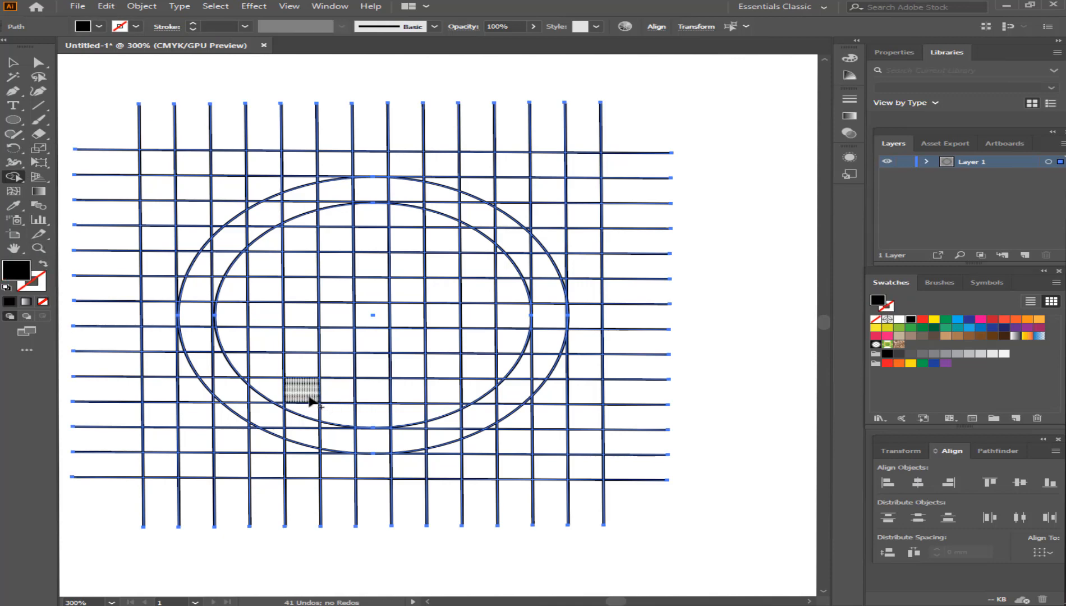
{"action": "scroll", "coordinate": [204, 317], "scroll_direction": "up", "scroll_amount": 1}
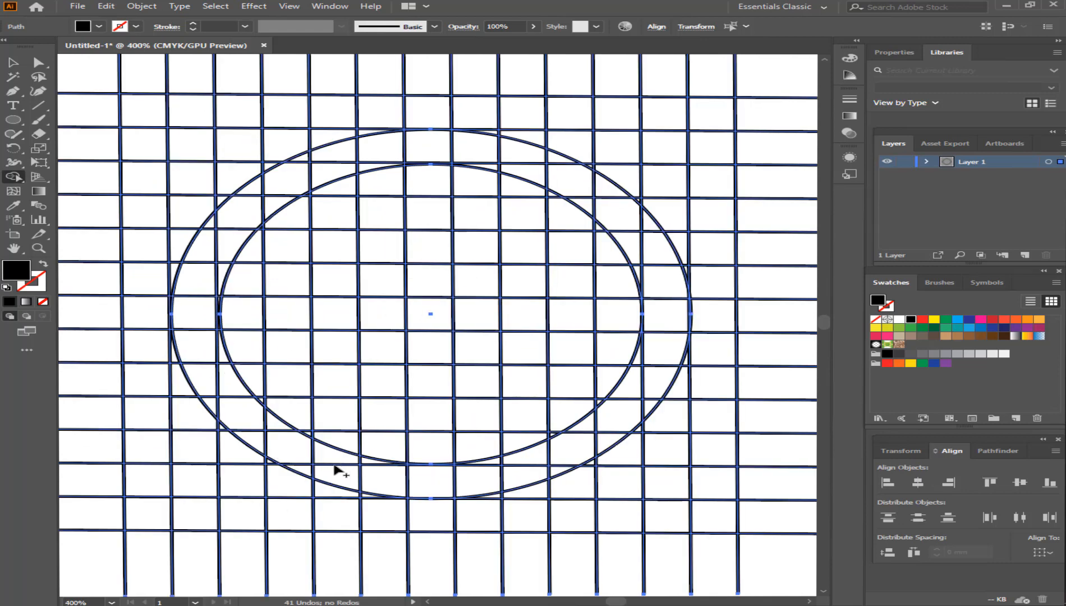
{"action": "left_click", "coordinate": [336, 245]}
{"action": "mouse_move", "coordinate": [334, 258]}
{"action": "left_mouse_down"}
{"action": "mouse_move", "coordinate": [328, 467]}
{"action": "mouse_move", "coordinate": [303, 466]}
{"action": "mouse_move", "coordinate": [275, 423]}
{"action": "mouse_move", "coordinate": [260, 447]}
{"action": "mouse_move", "coordinate": [235, 391]}
{"action": "mouse_move", "coordinate": [226, 407]}
{"action": "mouse_move", "coordinate": [212, 401]}
{"action": "mouse_move", "coordinate": [206, 351]}
{"action": "mouse_move", "coordinate": [224, 365]}
{"action": "mouse_move", "coordinate": [213, 311]}
{"action": "left_mouse_up"}
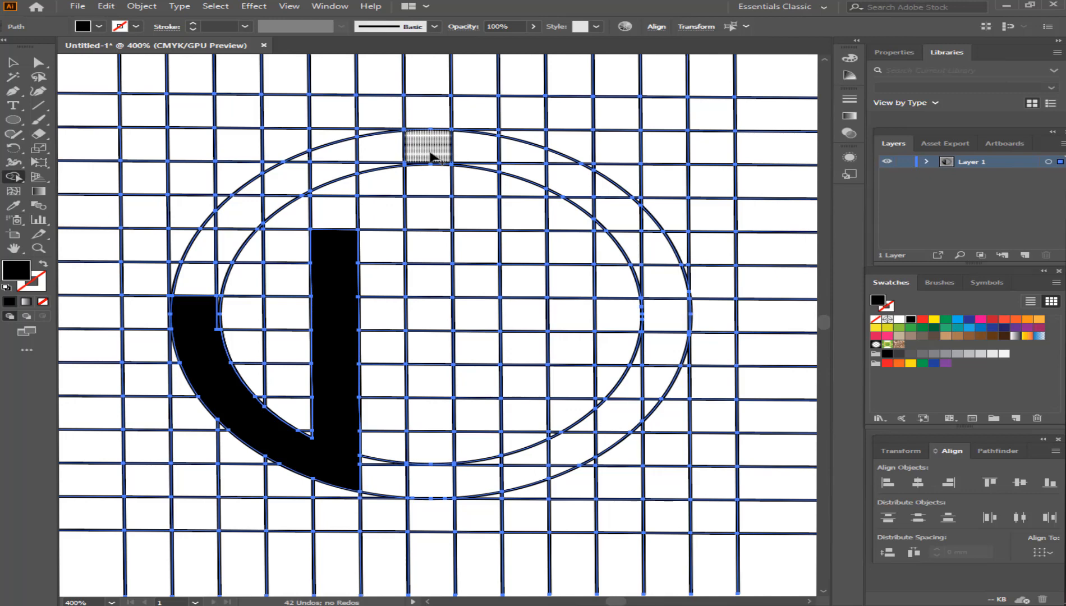
{"action": "left_click_drag", "start_coordinate": [433, 157], "coordinate": [431, 485]}
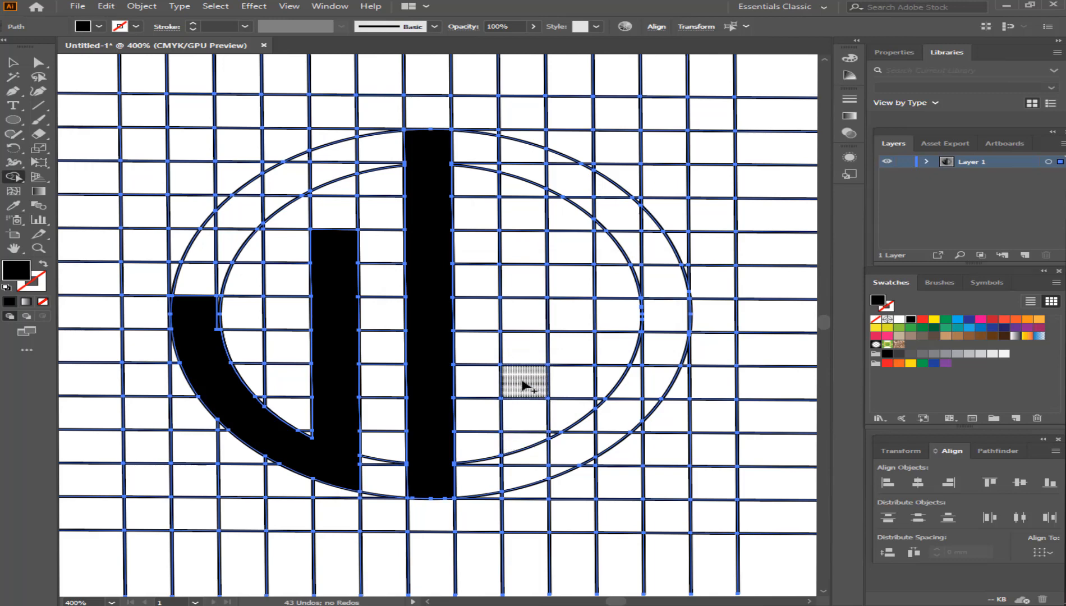
Step: Merge the vertical stem right of the central bar with the right half of the ring into one black D-shaped band
{"action": "mouse_move", "coordinate": [524, 386]}
{"action": "left_mouse_down"}
{"action": "mouse_move", "coordinate": [527, 145]}
{"action": "mouse_move", "coordinate": [581, 171]}
{"action": "mouse_move", "coordinate": [623, 215]}
{"action": "mouse_move", "coordinate": [661, 348]}
{"action": "mouse_move", "coordinate": [614, 423]}
{"action": "mouse_move", "coordinate": [572, 451]}
{"action": "mouse_move", "coordinate": [587, 452]}
{"action": "left_mouse_up"}
{"action": "left_click", "coordinate": [643, 224]}
{"action": "left_click_drag", "start_coordinate": [657, 387], "coordinate": [633, 416]}
{"action": "left_click_drag", "start_coordinate": [562, 452], "coordinate": [530, 466]}
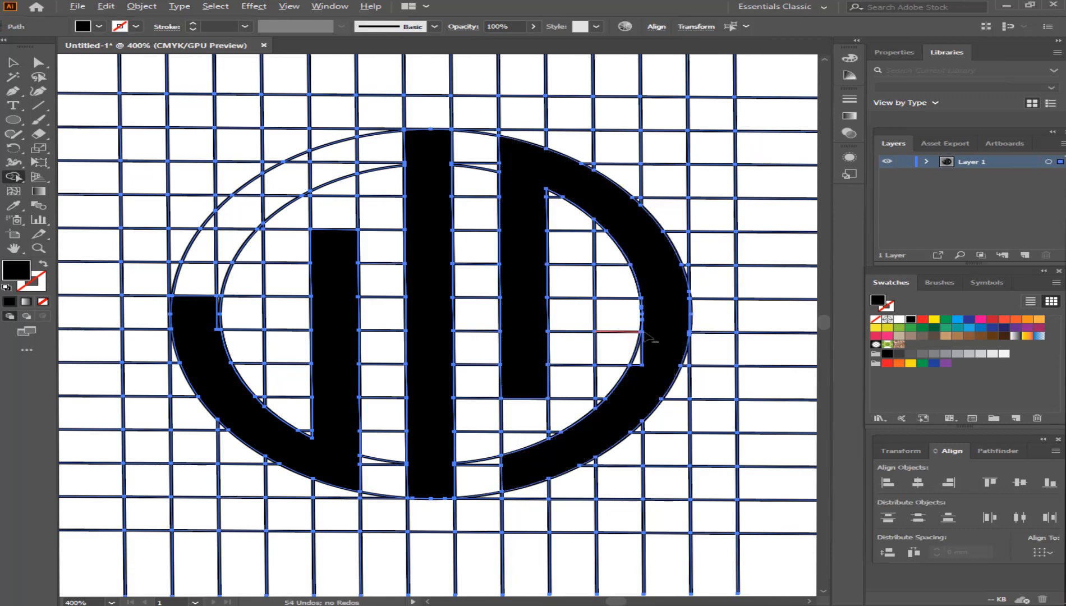
Step: Merge the leftover slivers along the inner edge of the right ring band into the black shape
{"action": "scroll", "coordinate": [642, 351], "scroll_direction": "up", "scroll_amount": 4}
{"action": "left_click_drag", "start_coordinate": [636, 442], "coordinate": [680, 418]}
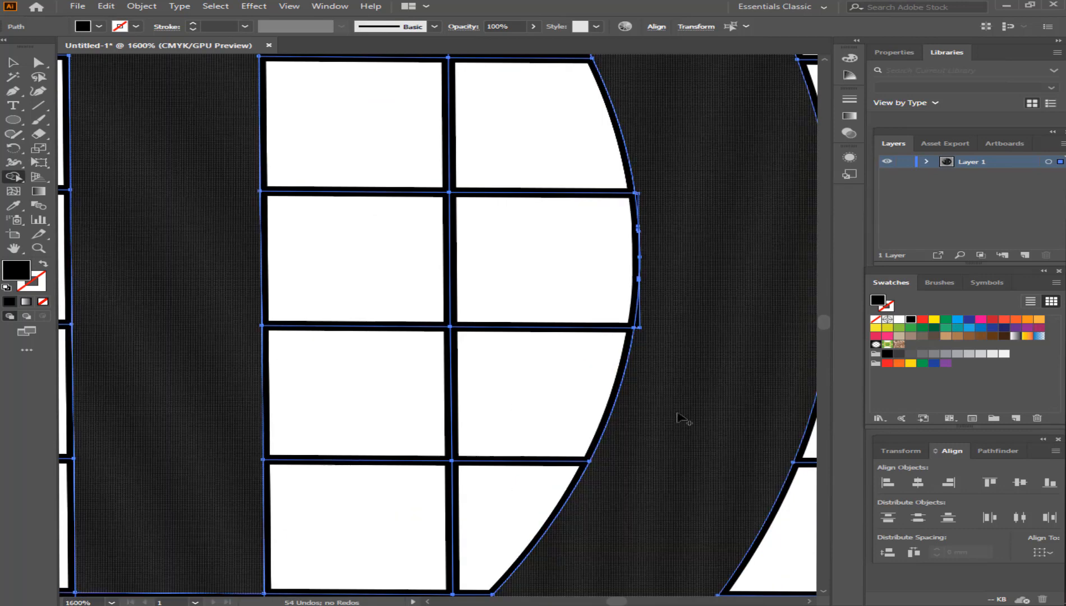
{"action": "scroll", "coordinate": [642, 328], "scroll_direction": "up", "scroll_amount": 3}
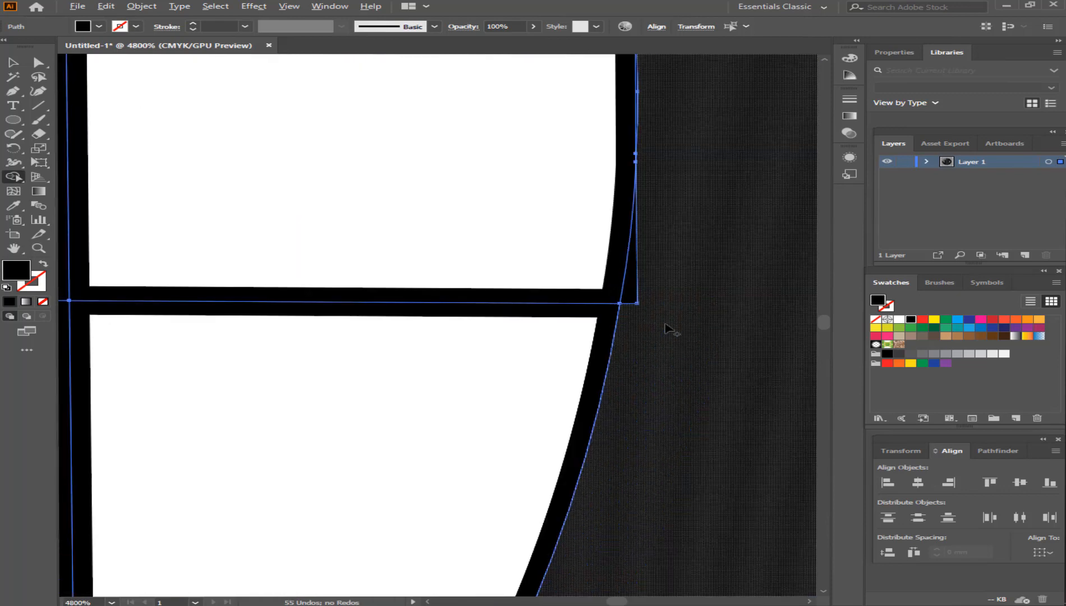
{"action": "mouse_move", "coordinate": [646, 283]}
{"action": "left_mouse_down"}
{"action": "mouse_move", "coordinate": [640, 306]}
{"action": "mouse_move", "coordinate": [651, 203]}
{"action": "left_mouse_up"}
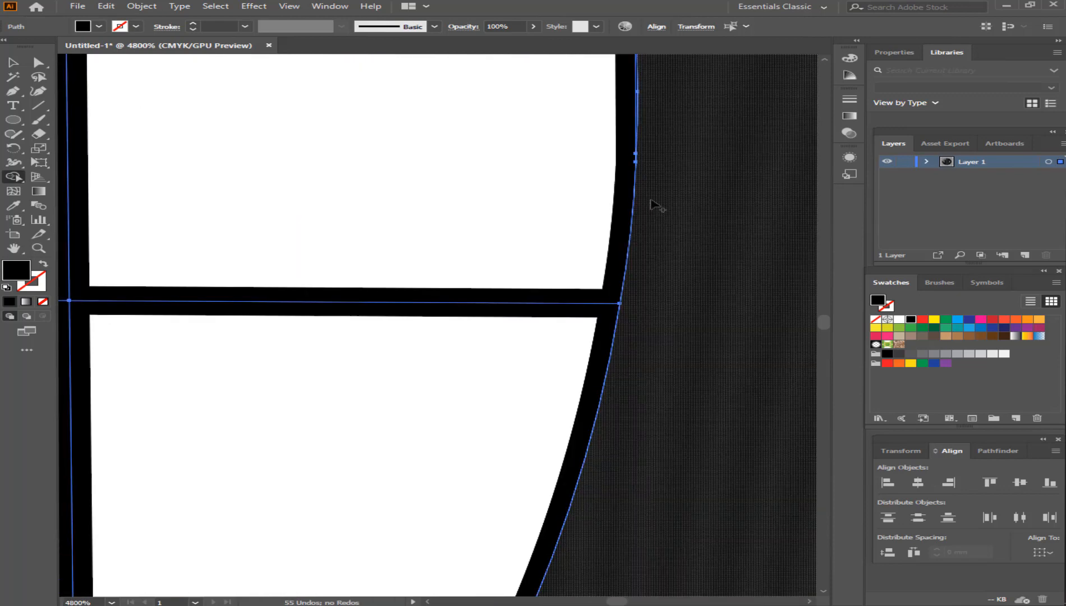
{"action": "scroll", "coordinate": [656, 202], "scroll_direction": "up", "scroll_amount": 8}
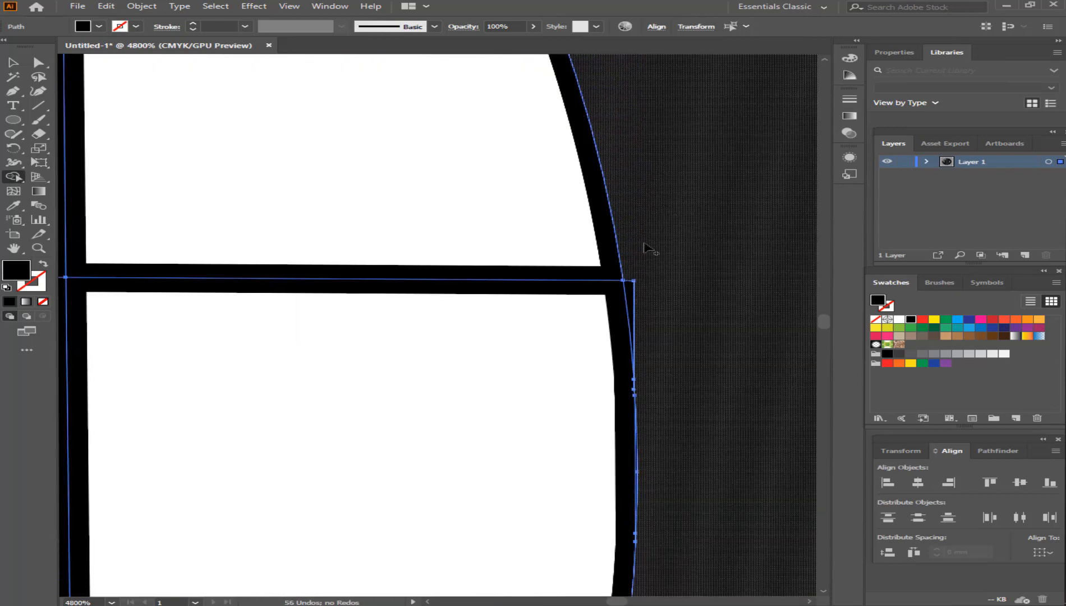
{"action": "mouse_move", "coordinate": [638, 282]}
{"action": "left_mouse_down"}
{"action": "mouse_move", "coordinate": [643, 302]}
{"action": "mouse_move", "coordinate": [675, 242]}
{"action": "left_mouse_up"}
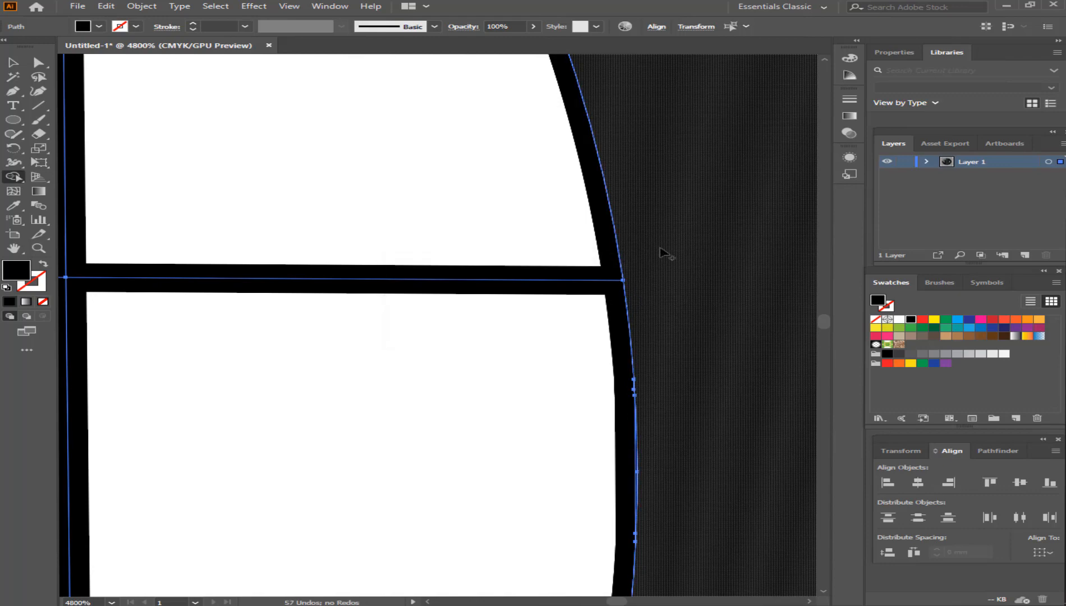
{"action": "scroll", "coordinate": [660, 254], "scroll_direction": "down", "scroll_amount": 8}
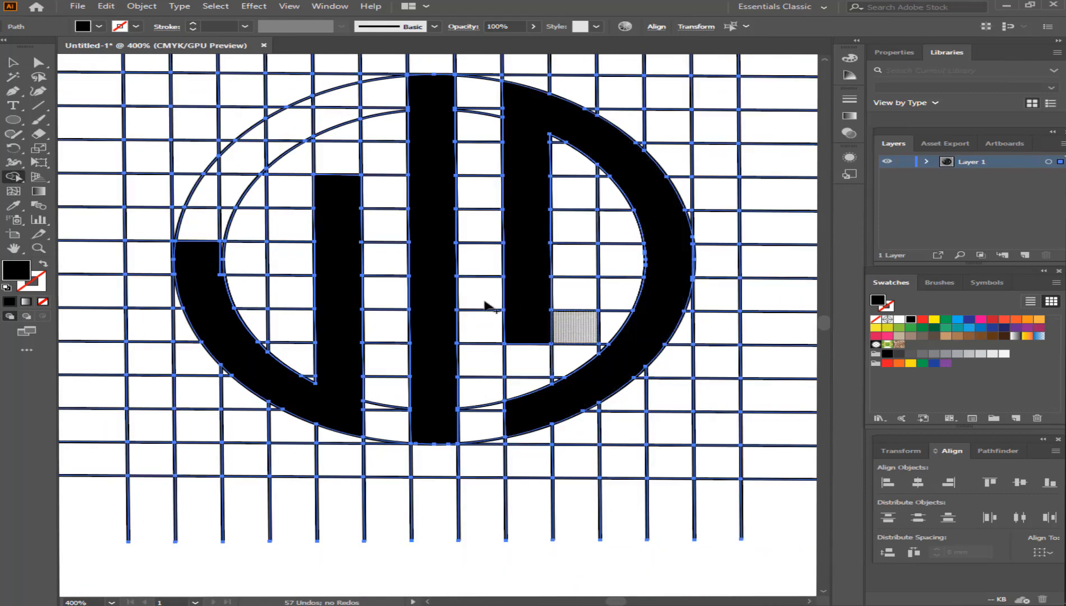
Step: Merge the upper-left ring cells and their inner slivers with the central bar and the lower-left band
{"action": "mouse_move", "coordinate": [425, 92]}
{"action": "left_mouse_down"}
{"action": "mouse_move", "coordinate": [359, 111]}
{"action": "mouse_move", "coordinate": [286, 115]}
{"action": "mouse_move", "coordinate": [211, 180]}
{"action": "mouse_move", "coordinate": [208, 226]}
{"action": "left_mouse_up"}
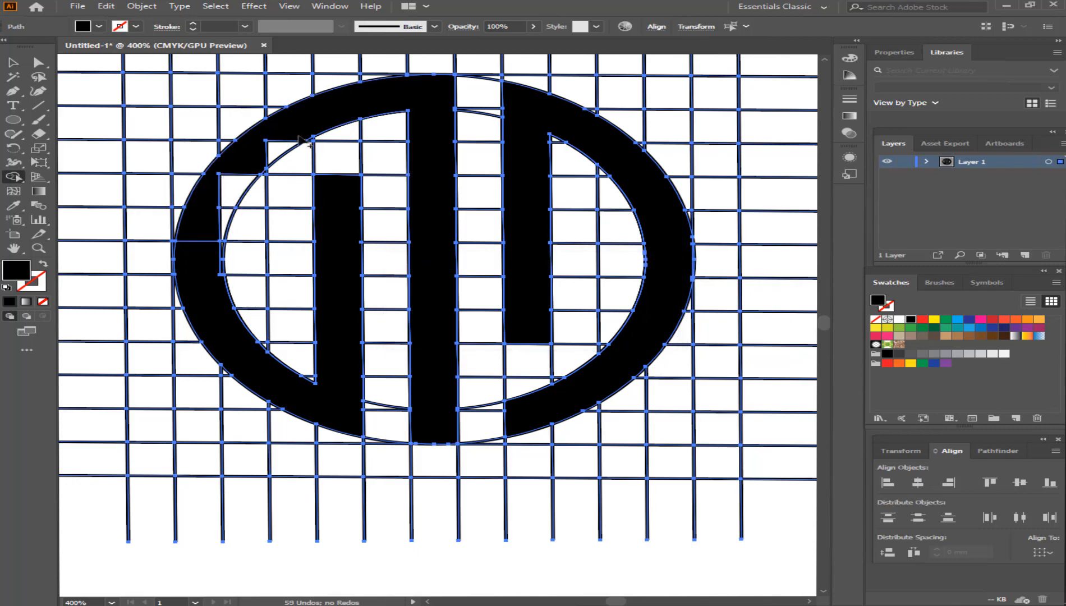
{"action": "left_click_drag", "start_coordinate": [243, 172], "coordinate": [226, 198]}
{"action": "mouse_move", "coordinate": [227, 200]}
{"action": "left_mouse_down"}
{"action": "mouse_move", "coordinate": [210, 225]}
{"action": "mouse_move", "coordinate": [216, 245]}
{"action": "left_mouse_up"}
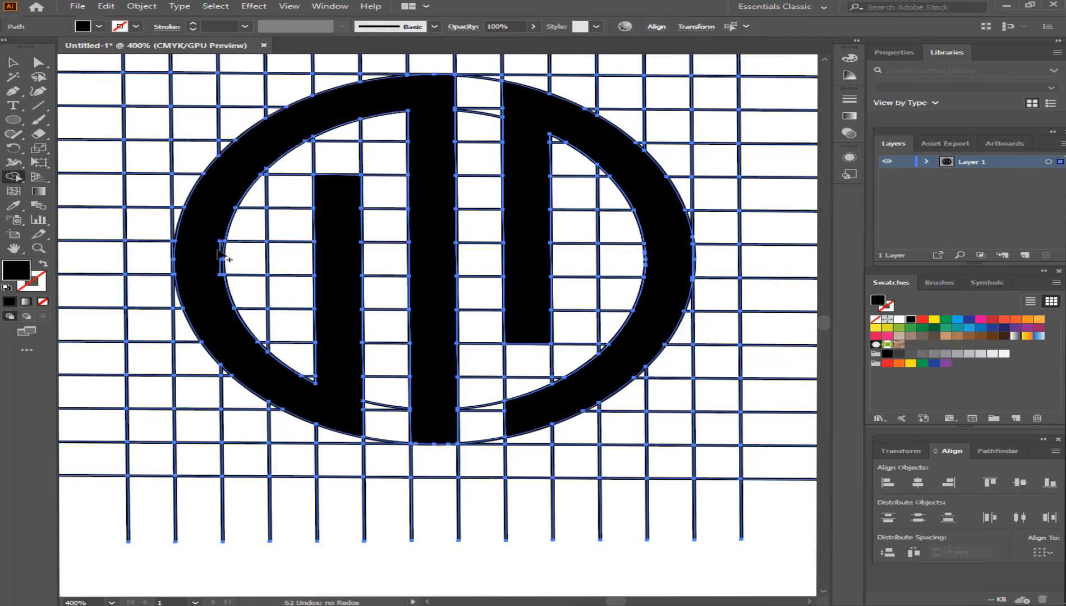
Step: Merge the thin leftover sliver at the leftmost inner edge of the ring into the black shape
{"action": "scroll", "coordinate": [223, 245], "scroll_direction": "up", "scroll_amount": 5}
{"action": "scroll", "coordinate": [220, 244], "scroll_direction": "up", "scroll_amount": 2}
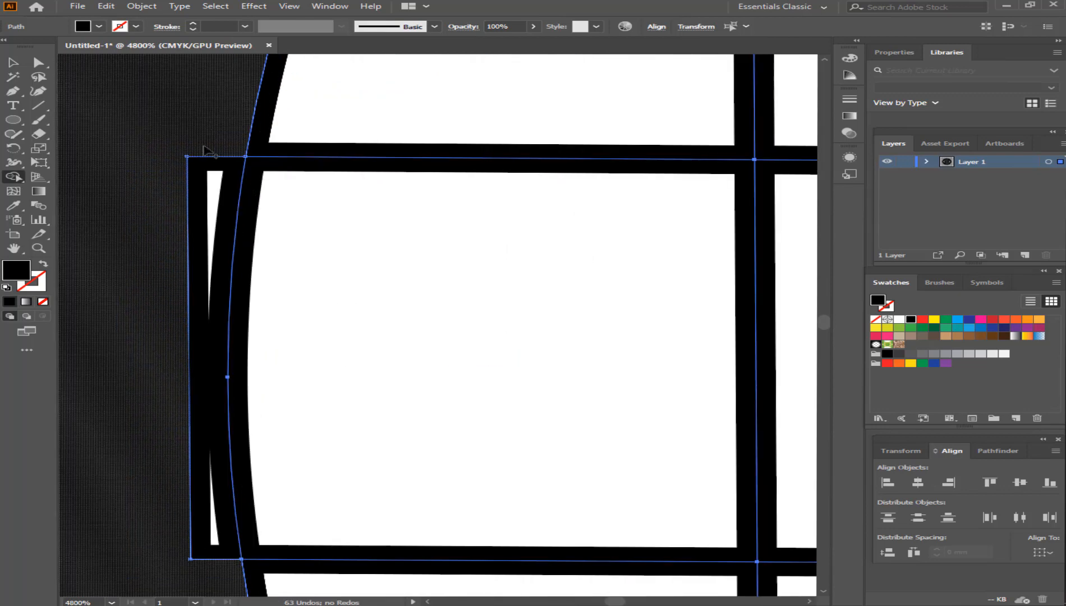
{"action": "left_click_drag", "start_coordinate": [204, 148], "coordinate": [202, 186]}
{"action": "scroll", "coordinate": [193, 410], "scroll_direction": "down", "scroll_amount": 6}
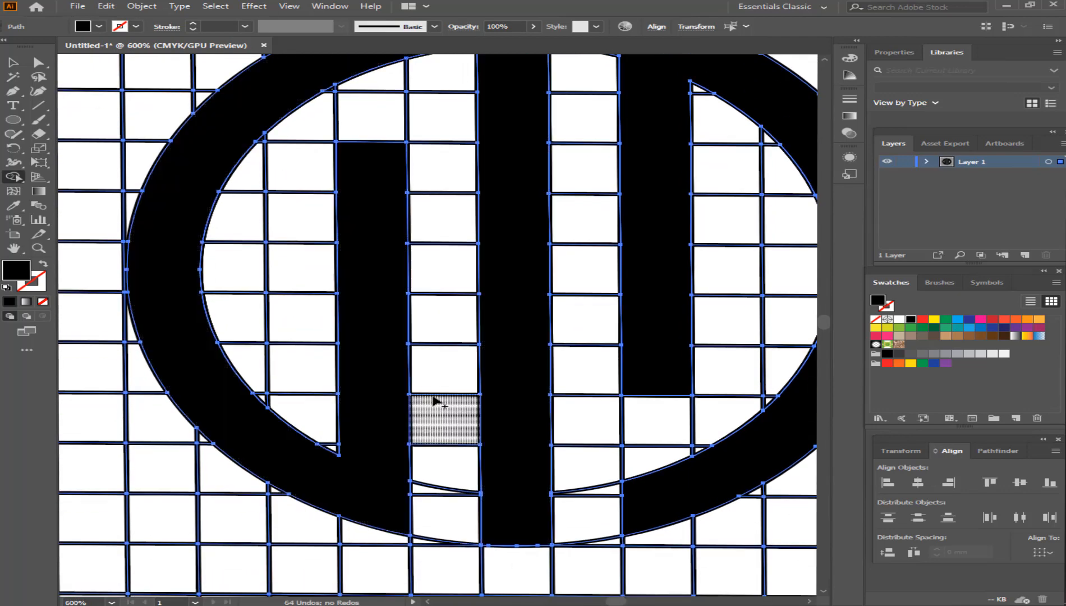
Step: Examine the merged black ring and bars across the grid for cells or slivers left unmerged
{"action": "scroll", "coordinate": [440, 404], "scroll_direction": "down", "scroll_amount": 4}
{"action": "scroll", "coordinate": [440, 402], "scroll_direction": "up", "scroll_amount": 3}
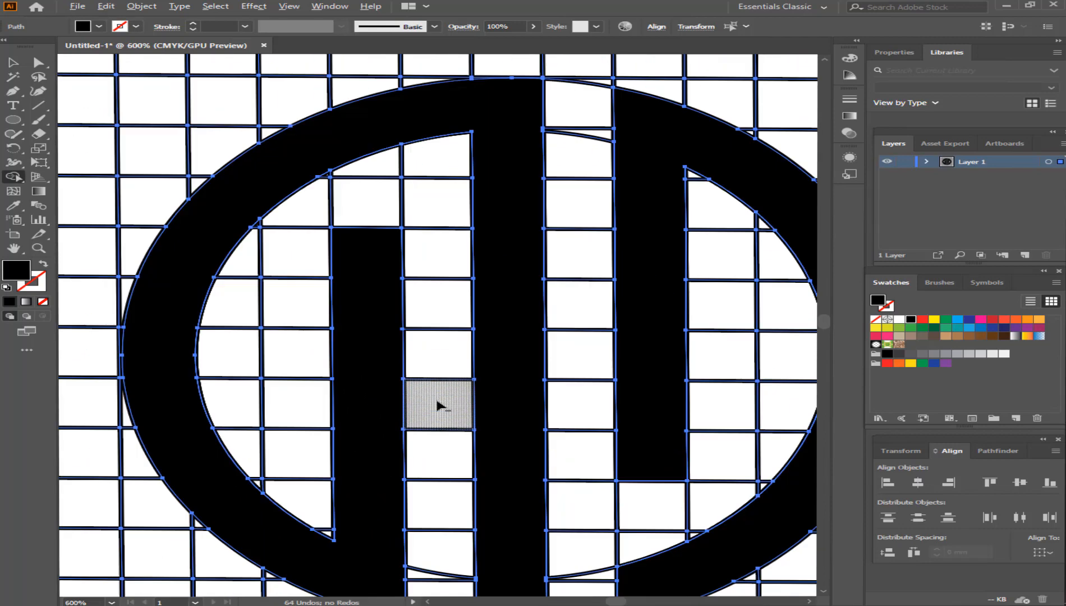
{"action": "scroll", "coordinate": [441, 401], "scroll_direction": "down", "scroll_amount": 2}
{"action": "scroll", "coordinate": [483, 497], "scroll_direction": "down", "scroll_amount": 1}
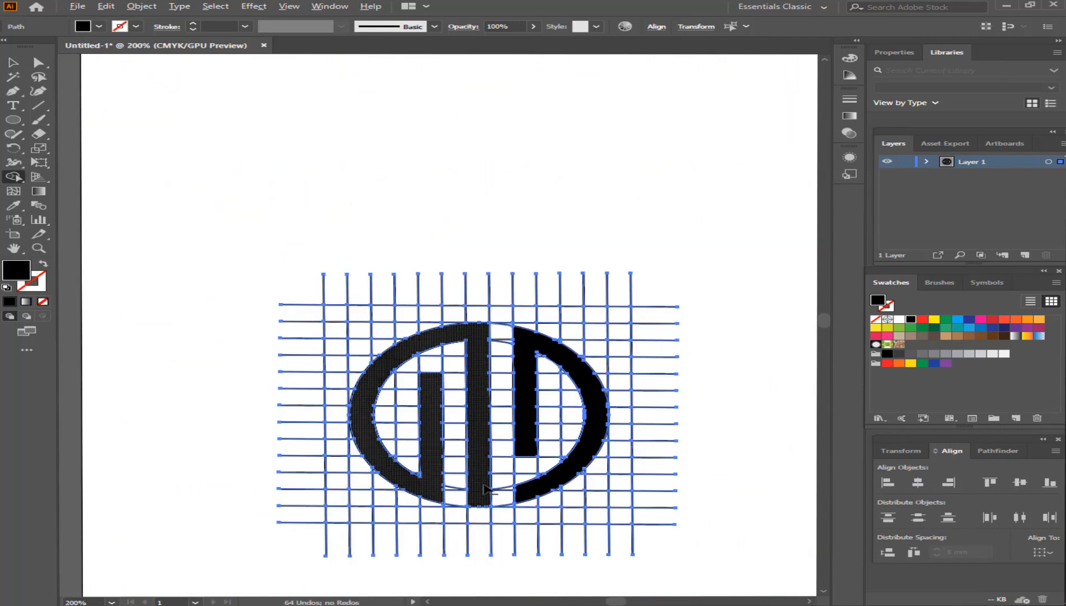
{"action": "scroll", "coordinate": [483, 496], "scroll_direction": "up", "scroll_amount": 3}
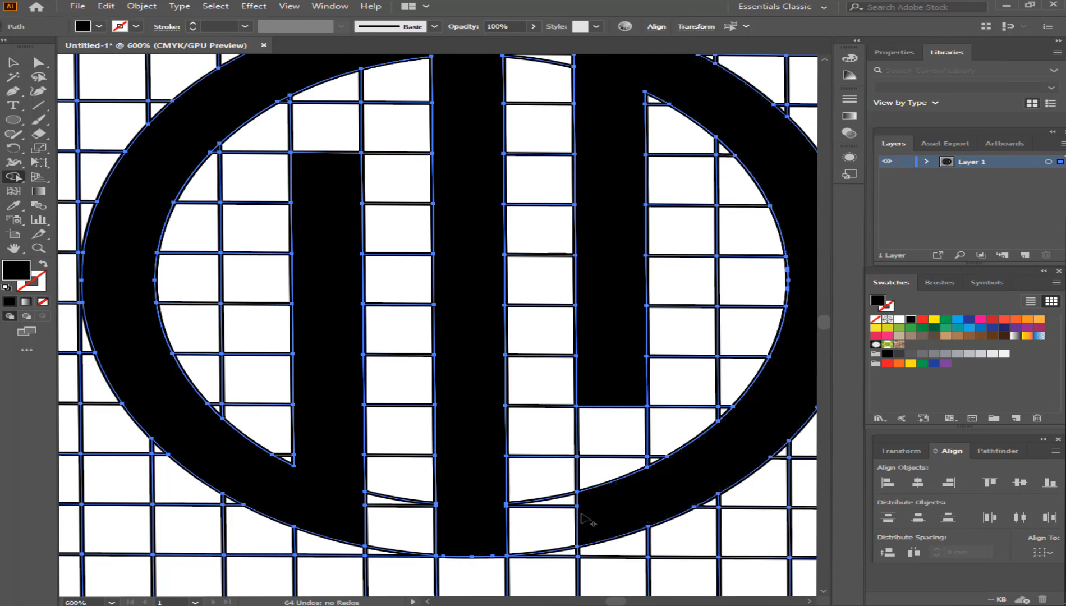
{"action": "scroll", "coordinate": [531, 424], "scroll_direction": "down", "scroll_amount": 1}
{"action": "scroll", "coordinate": [592, 336], "scroll_direction": "down", "scroll_amount": 1}
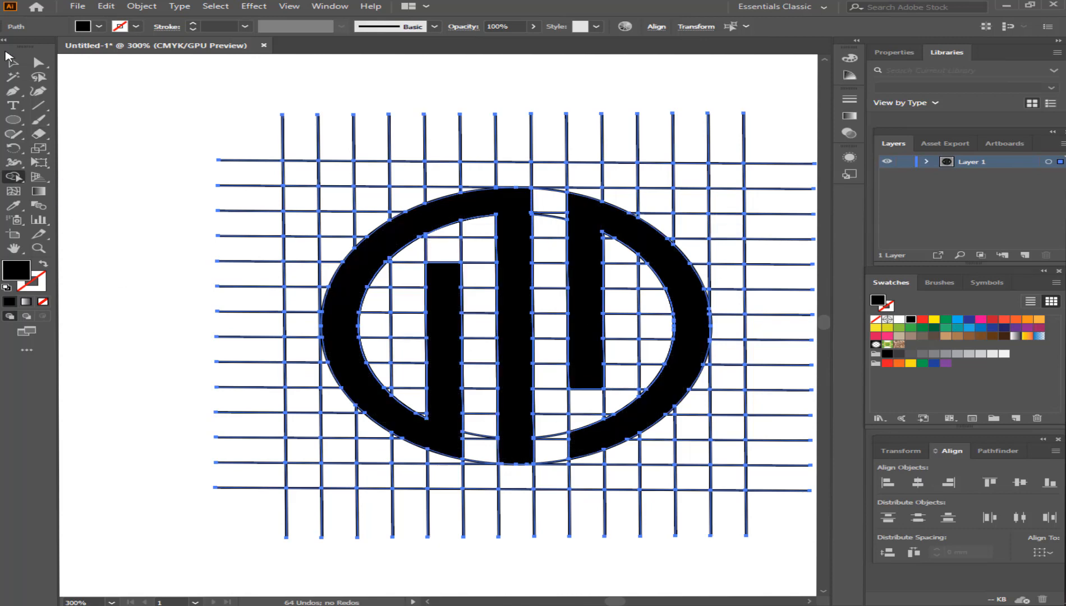
Step: Select all the black logo shapes with the Magic Wand and cut them from the grid
{"action": "left_click", "coordinate": [14, 77]}
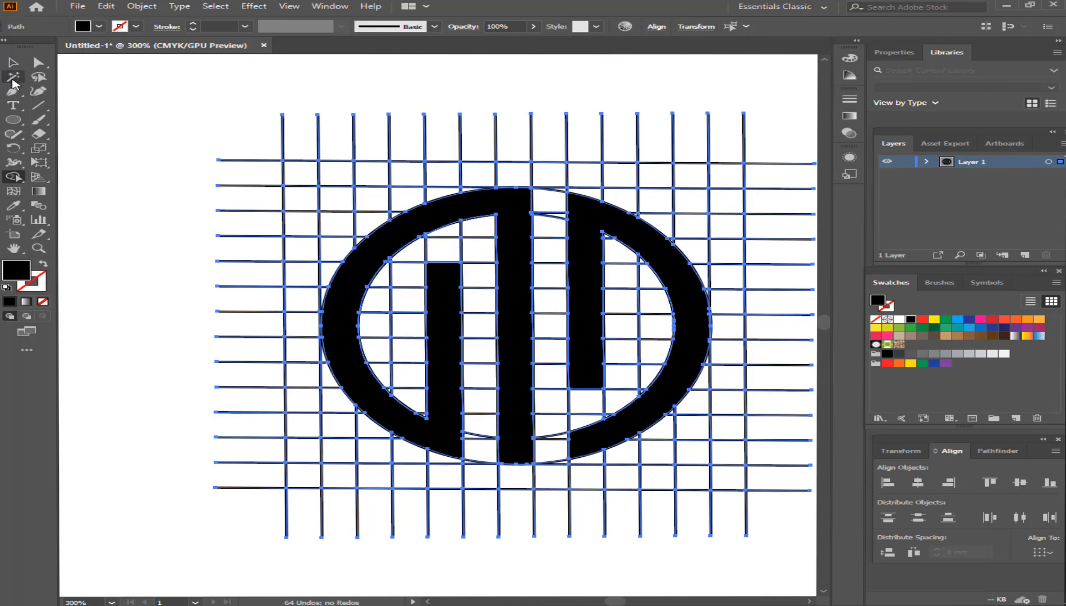
{"action": "left_click", "coordinate": [340, 314]}
{"action": "key", "text": "v"}
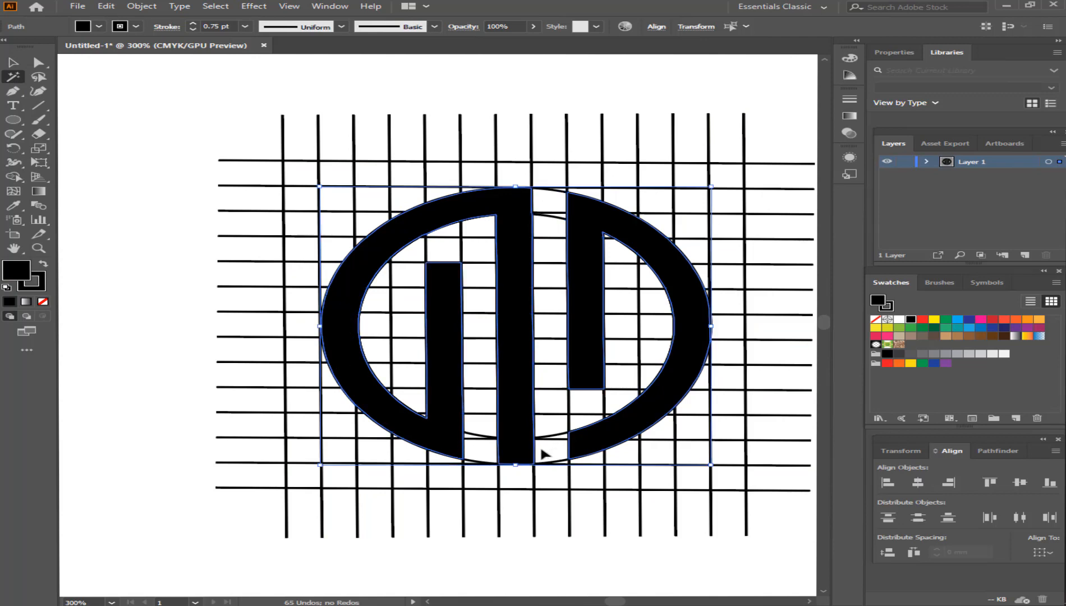
{"action": "key", "text": "Delete"}
Step: Delete all the remaining grid and circle lines and paste the black logo shapes back onto the empty artboard
{"action": "left_click", "coordinate": [462, 313]}
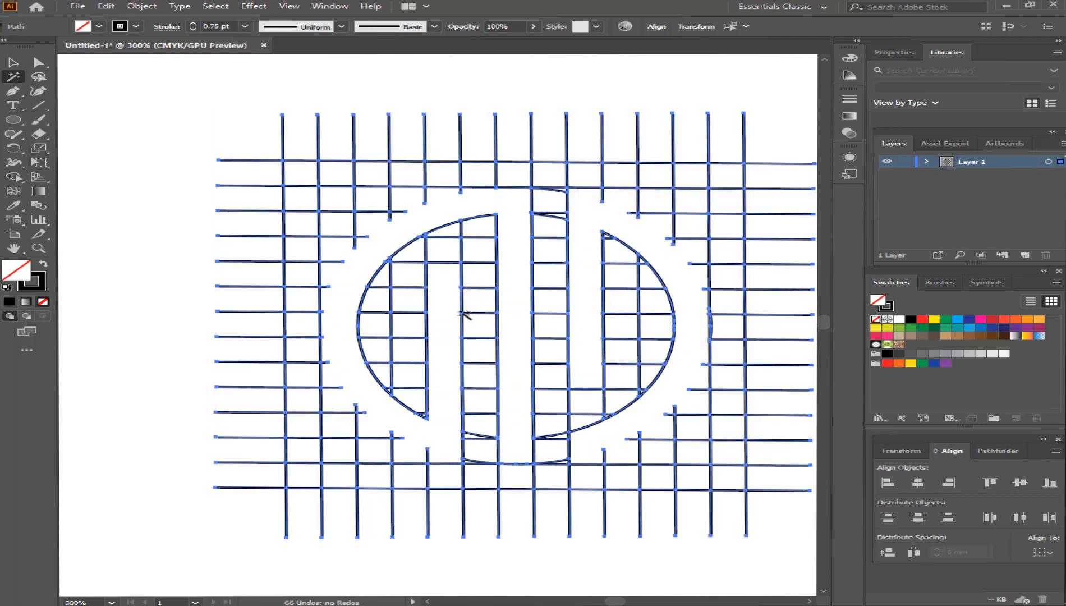
{"action": "key", "text": "Delete"}
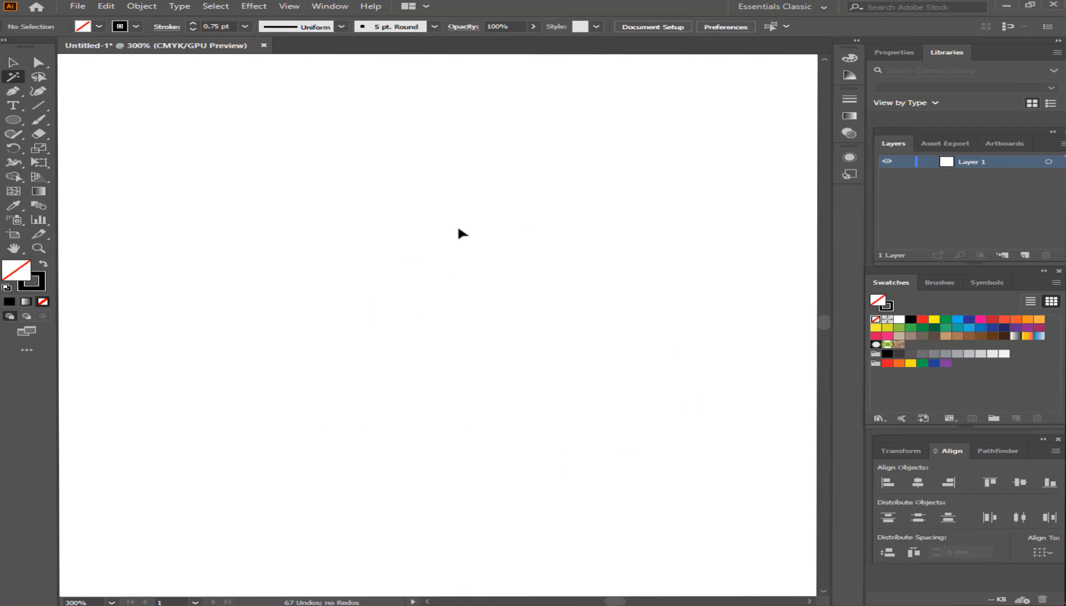
{"action": "key", "text": "ctrl+v"}
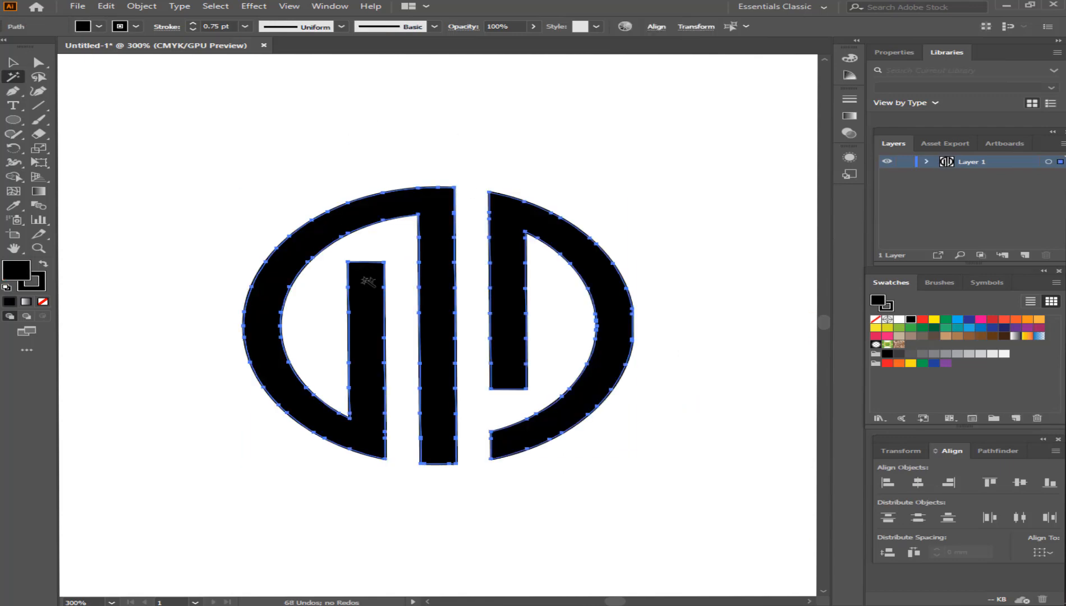
Step: Rotate the whole logo about 90° clockwise so its bars run horizontally, and scale it down proportionally about its centre
{"action": "left_click", "coordinate": [13, 63]}
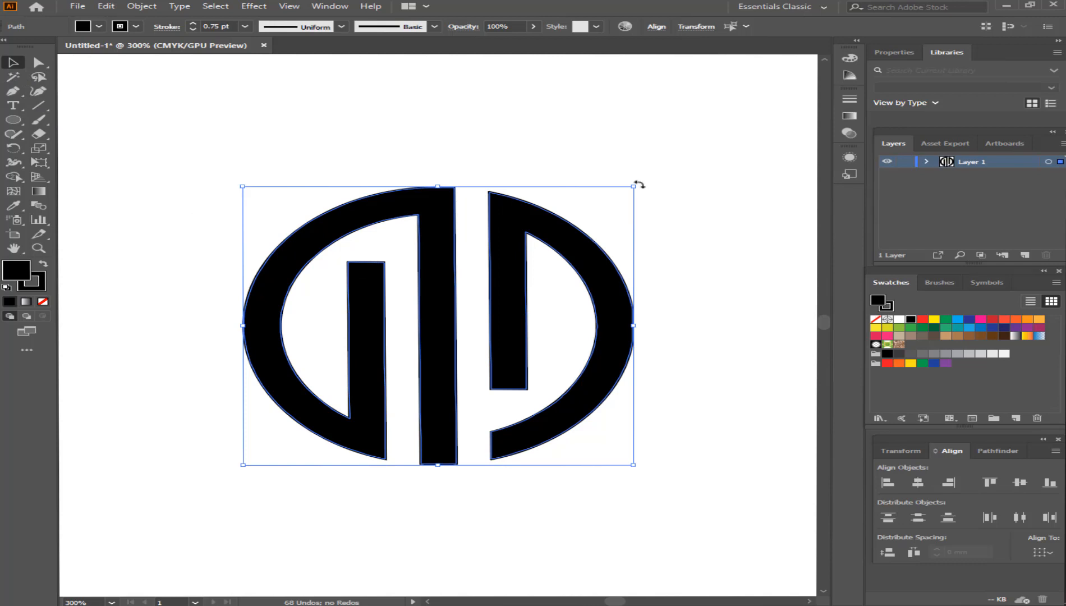
{"action": "left_click_drag", "start_coordinate": [640, 179], "coordinate": [545, 387]}
{"action": "left_click", "coordinate": [648, 388]}
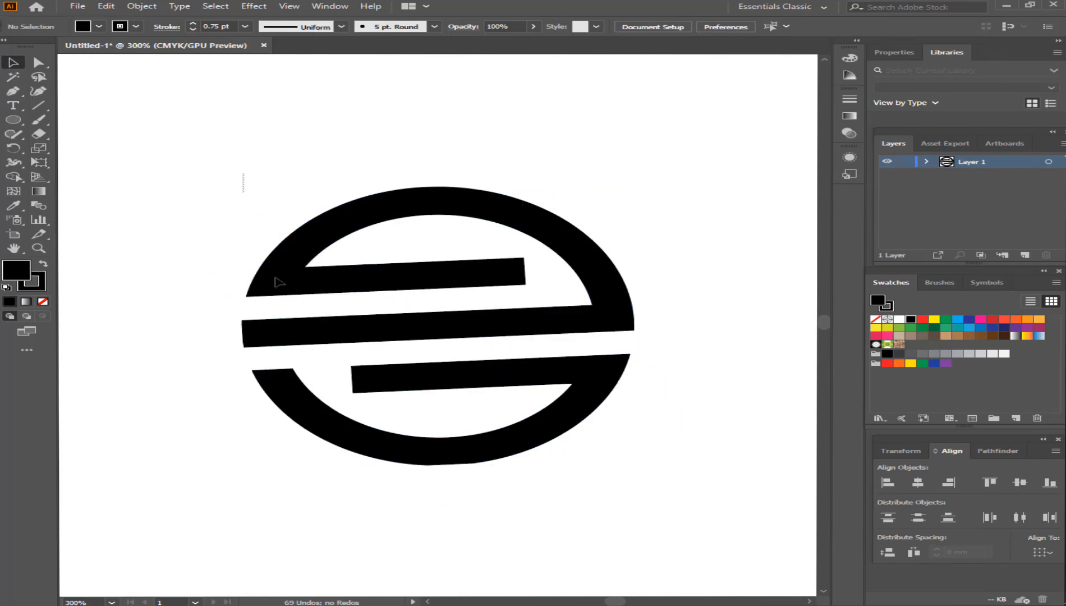
{"action": "left_click_drag", "start_coordinate": [244, 173], "coordinate": [640, 468]}
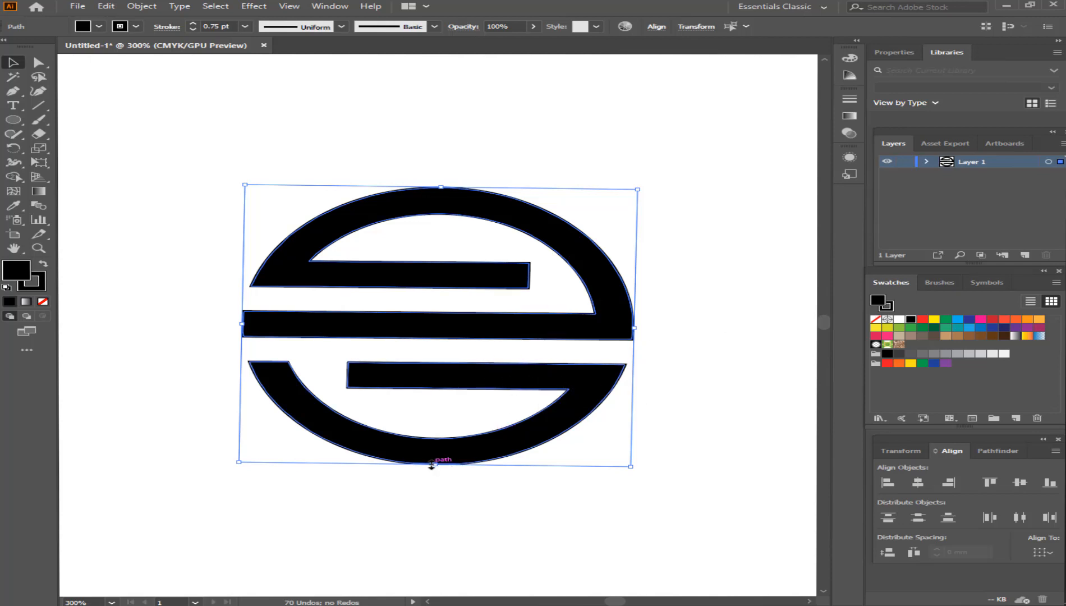
{"action": "left_click_drag", "start_coordinate": [434, 463], "coordinate": [436, 435]}
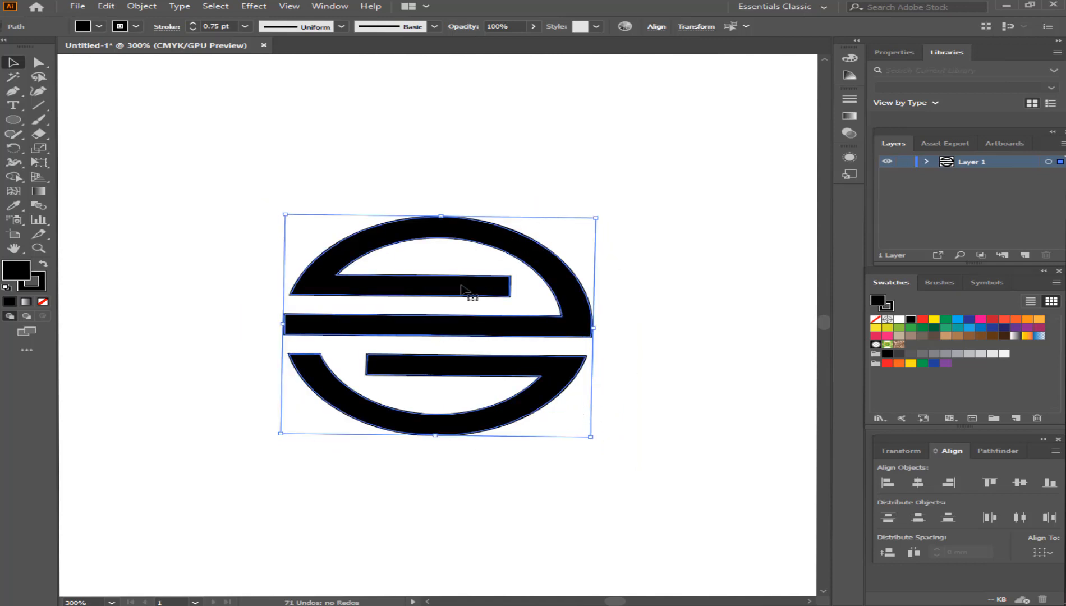
Step: Remove the stroke from both the upper and the lower logo shape, keeping their black fill
{"action": "left_click", "coordinate": [436, 159]}
{"action": "left_click", "coordinate": [347, 249]}
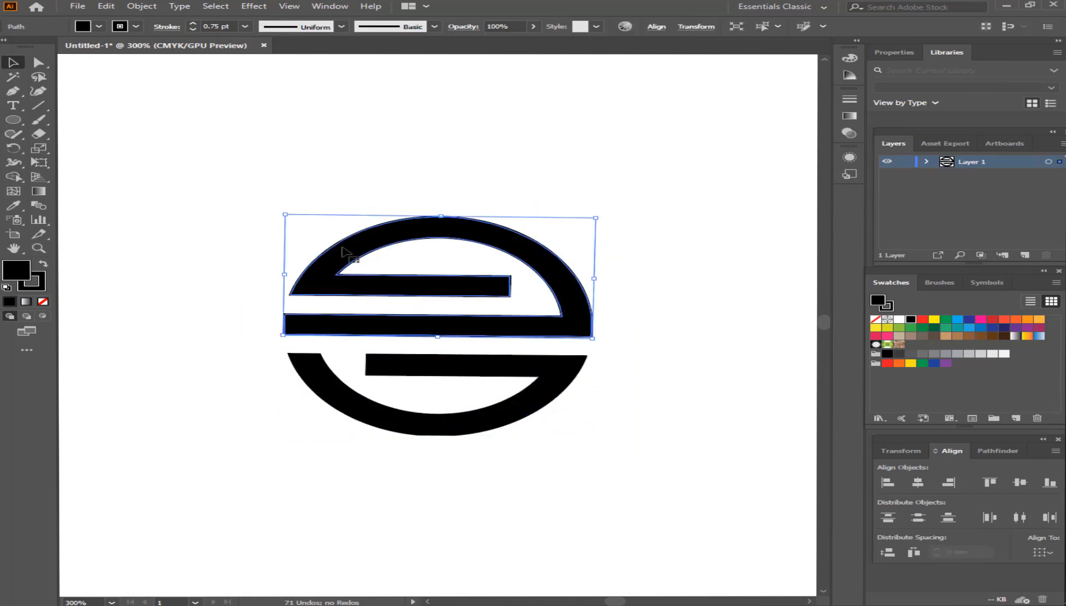
{"action": "left_click", "coordinate": [46, 285]}
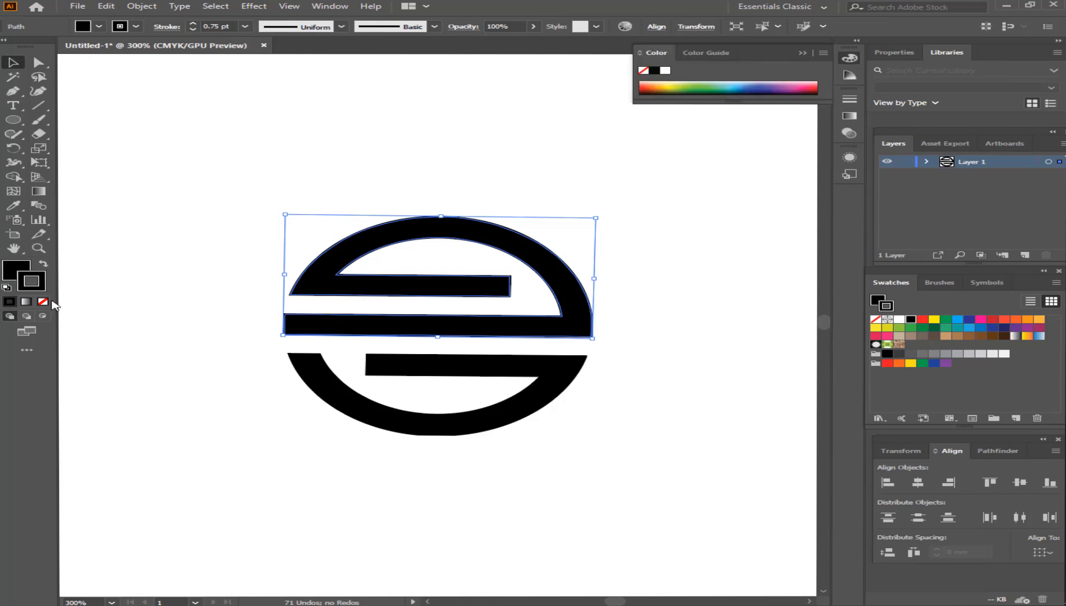
{"action": "left_click", "coordinate": [43, 301]}
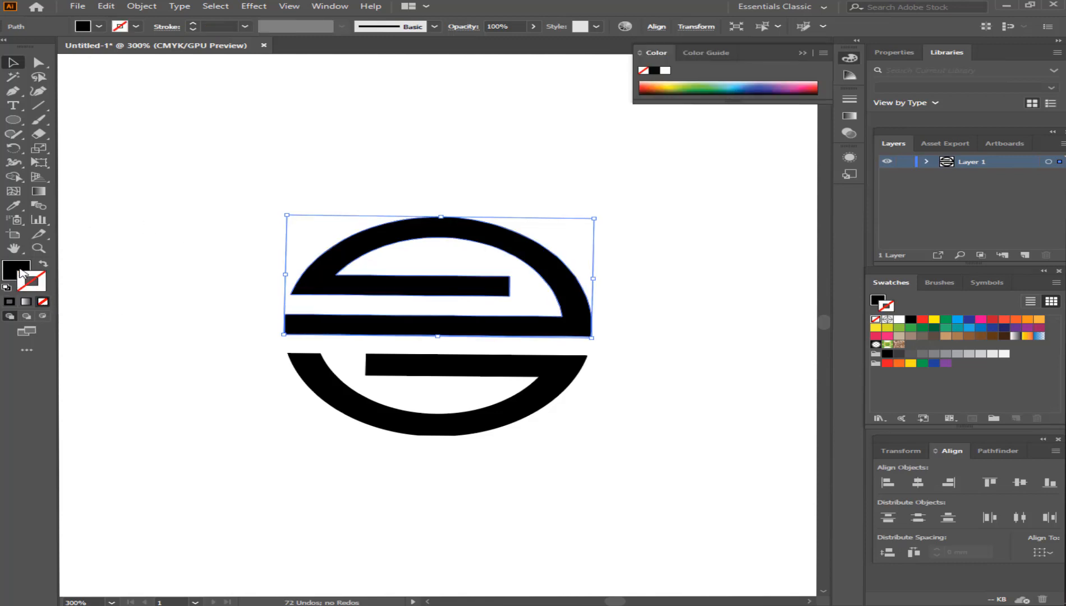
{"action": "left_click", "coordinate": [382, 363]}
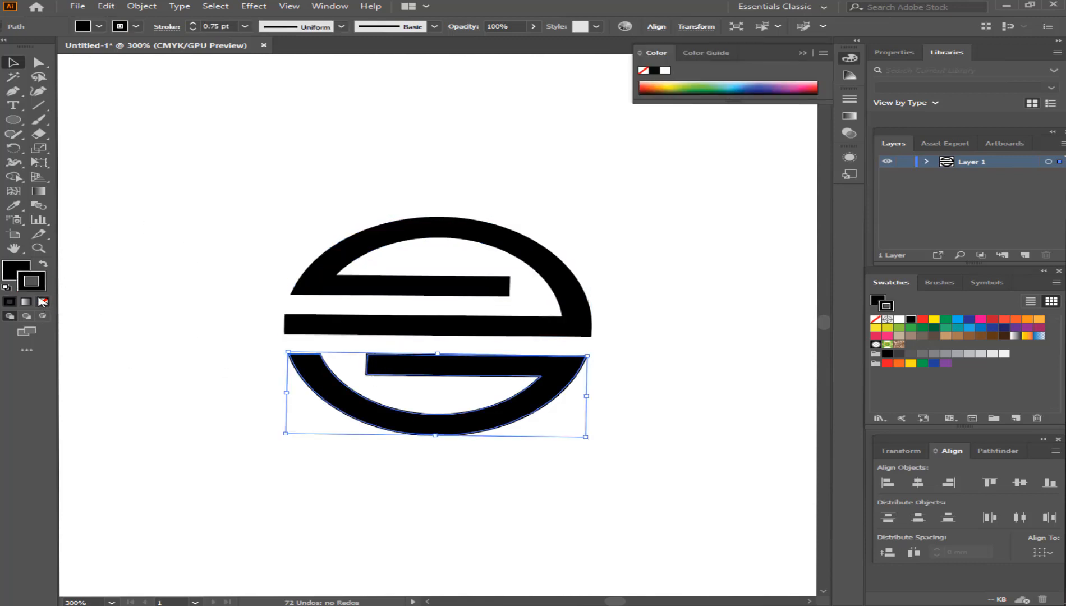
{"action": "left_click", "coordinate": [43, 301]}
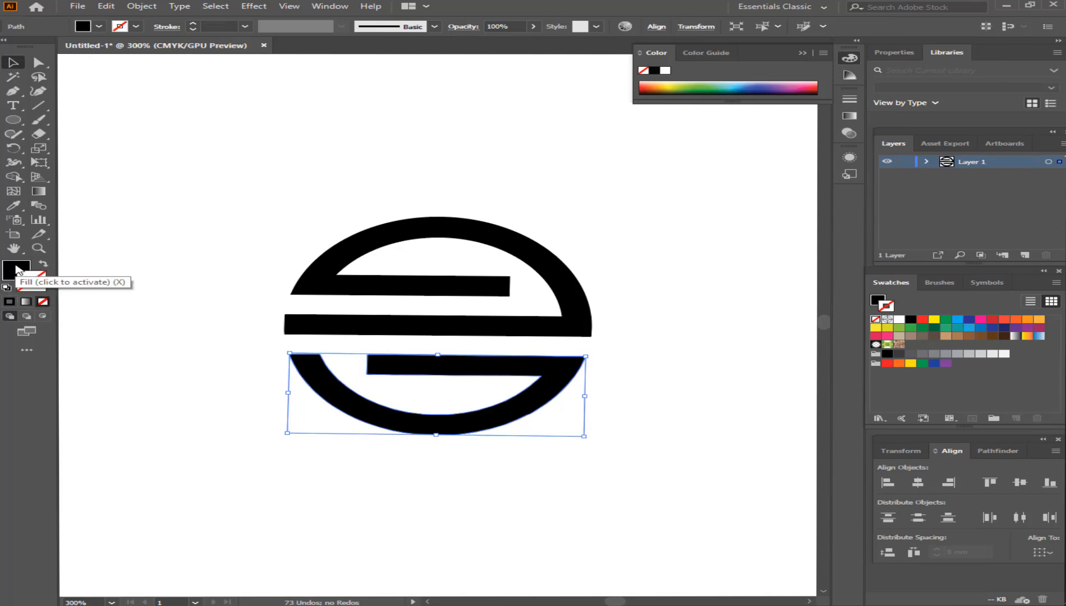
{"action": "left_click", "coordinate": [20, 269]}
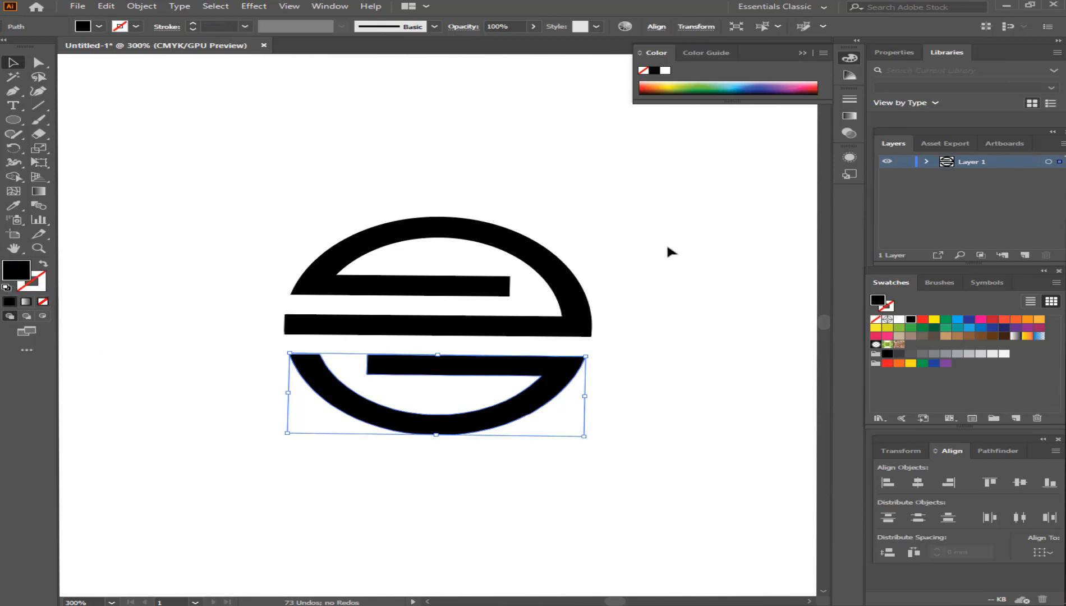
Step: Round the upper short bar's lower free corner to 2.16 mm, and round the free-end corners of the middle bar and lower shape
{"action": "left_click_drag", "start_coordinate": [238, 190], "coordinate": [671, 436]}
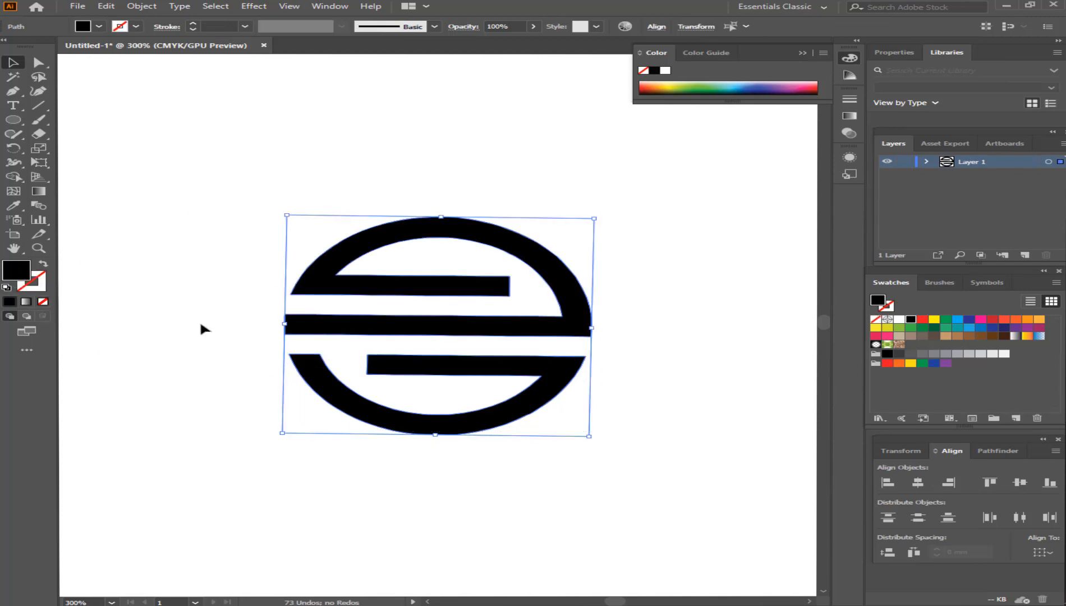
{"action": "left_click", "coordinate": [39, 62]}
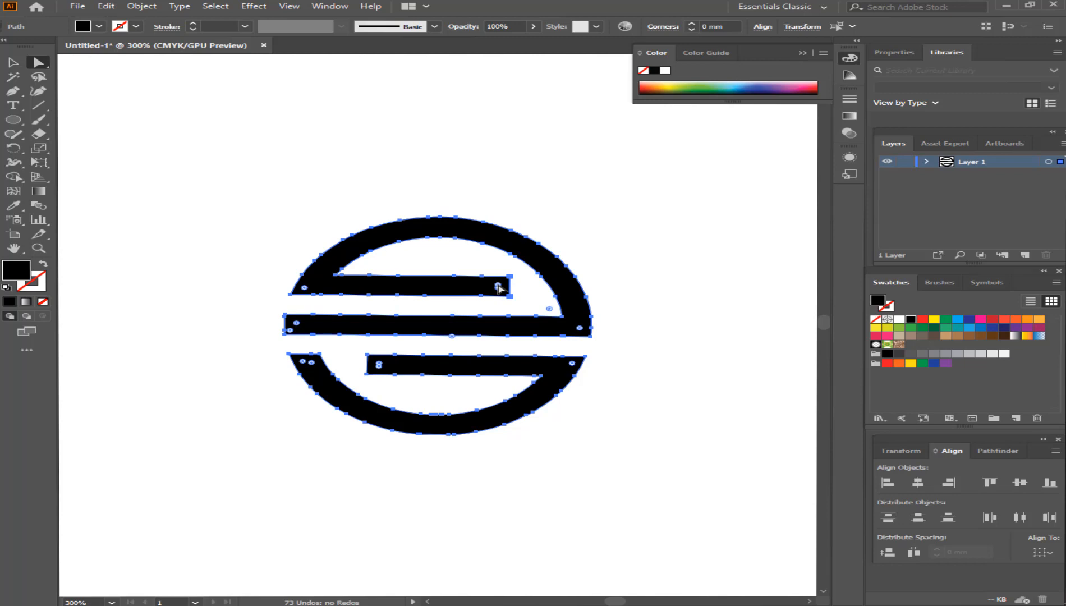
{"action": "left_click_drag", "start_coordinate": [498, 286], "coordinate": [490, 284]}
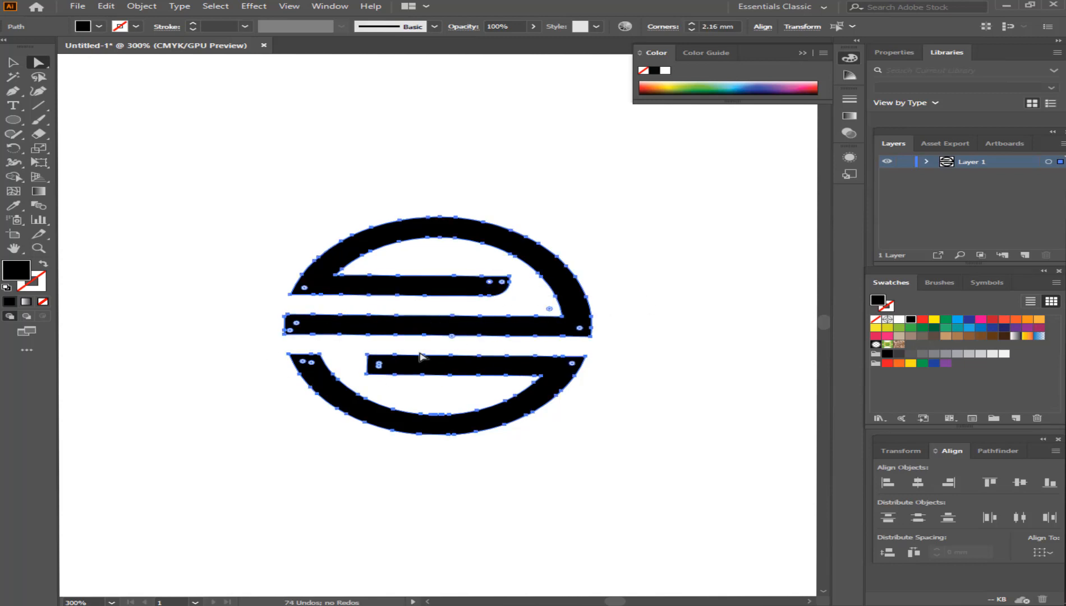
{"action": "left_click", "coordinate": [297, 324]}
{"action": "left_click_drag", "start_coordinate": [297, 325], "coordinate": [291, 322]}
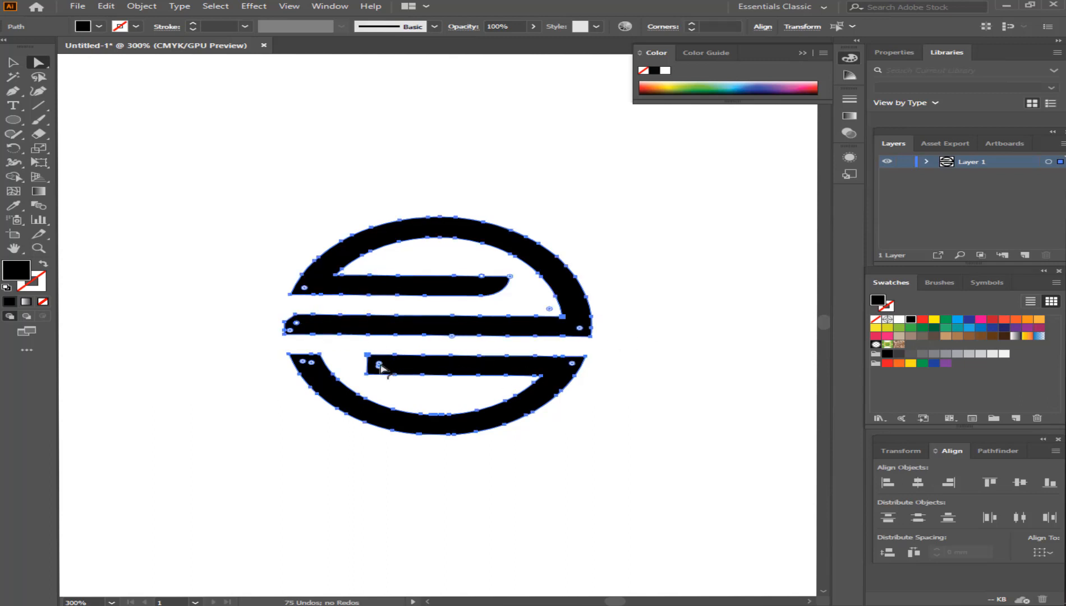
{"action": "left_click_drag", "start_coordinate": [381, 366], "coordinate": [382, 370]}
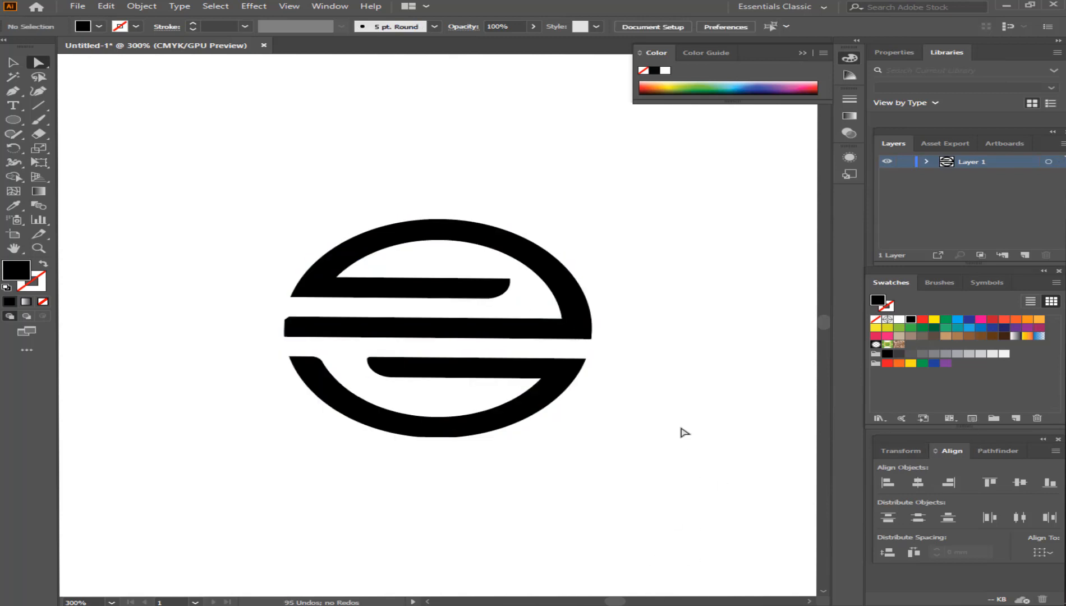
Step: Select the whole logo and rotate it slightly counterclockwise to level its horizontal bars
{"action": "scroll", "coordinate": [495, 404], "scroll_direction": "down", "scroll_amount": 2}
{"action": "scroll", "coordinate": [556, 342], "scroll_direction": "down", "scroll_amount": 2}
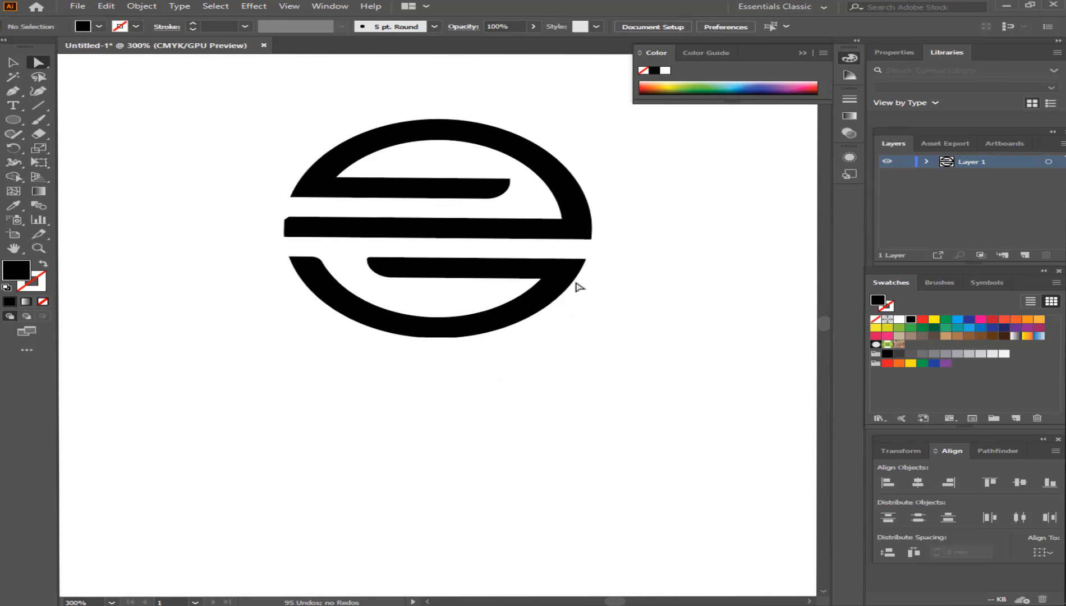
{"action": "left_click", "coordinate": [12, 62]}
{"action": "left_click_drag", "start_coordinate": [262, 91], "coordinate": [602, 349]}
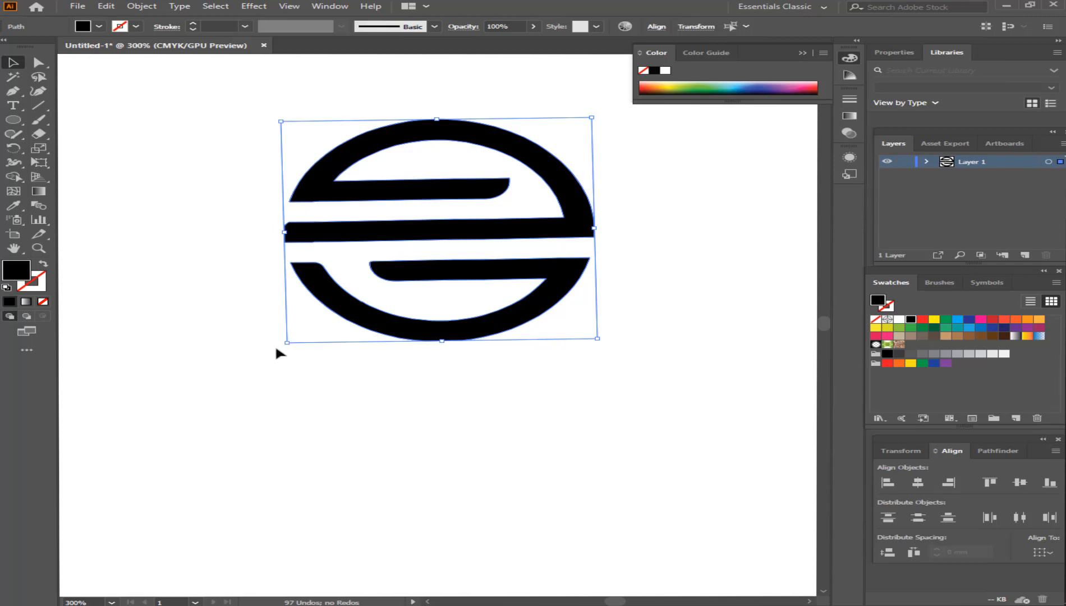
{"action": "left_click_drag", "start_coordinate": [279, 353], "coordinate": [278, 344]}
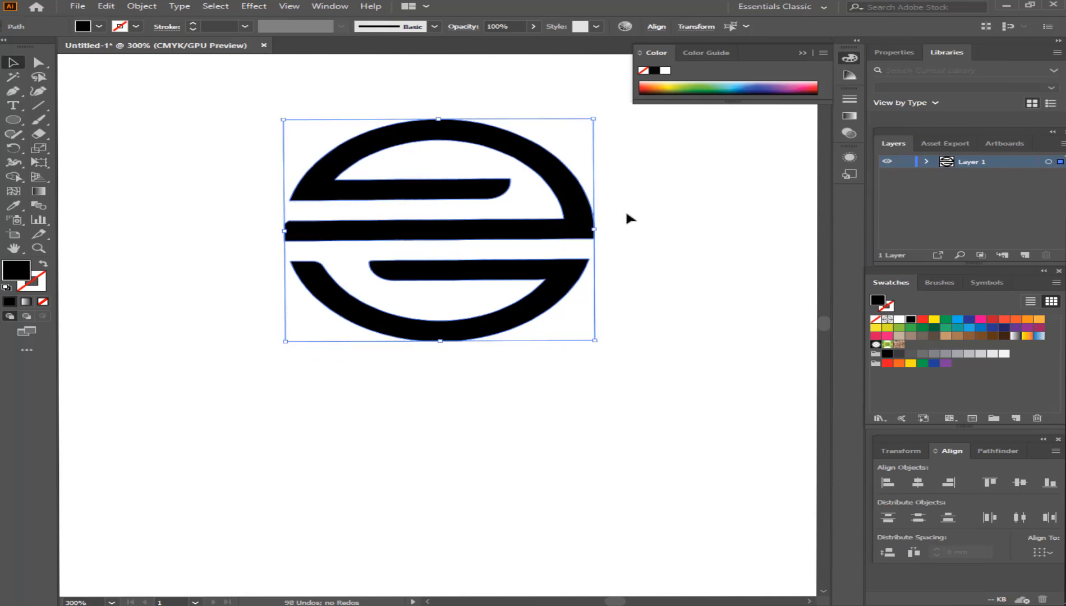
{"action": "left_click", "coordinate": [696, 370]}
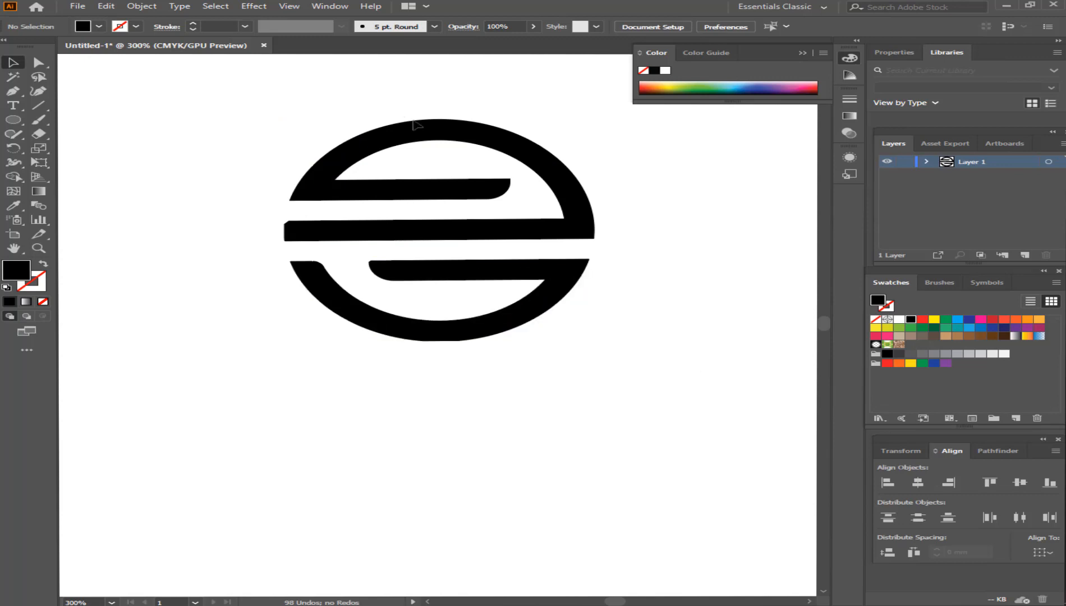
Step: Draw a very thin, flat black ellipse directly beneath the logo, roughly centred on its lowest point
{"action": "left_click", "coordinate": [425, 336]}
{"action": "left_click", "coordinate": [598, 253]}
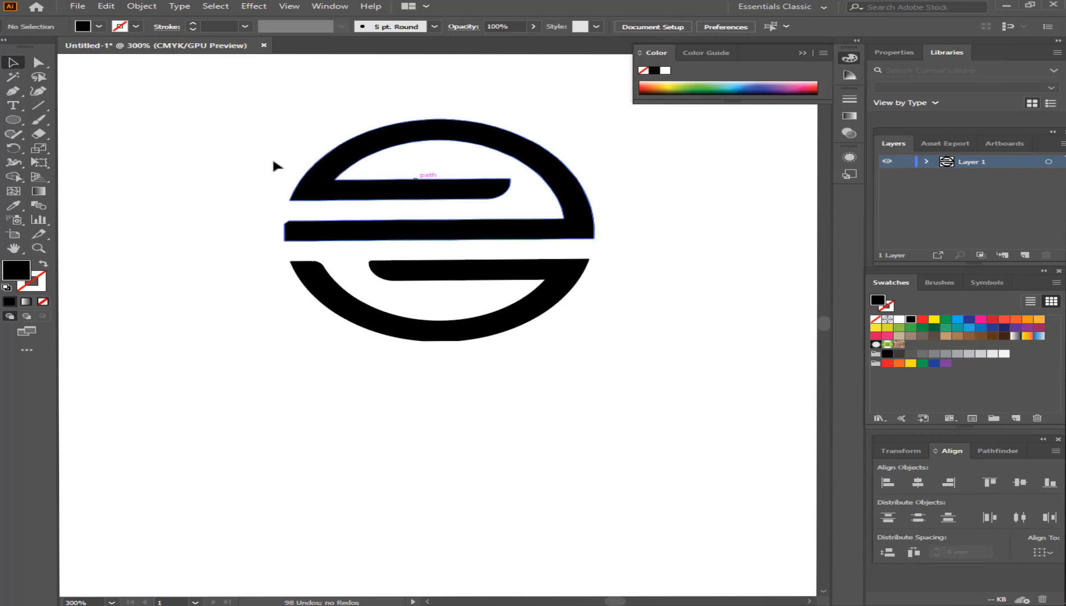
{"action": "left_click", "coordinate": [12, 119]}
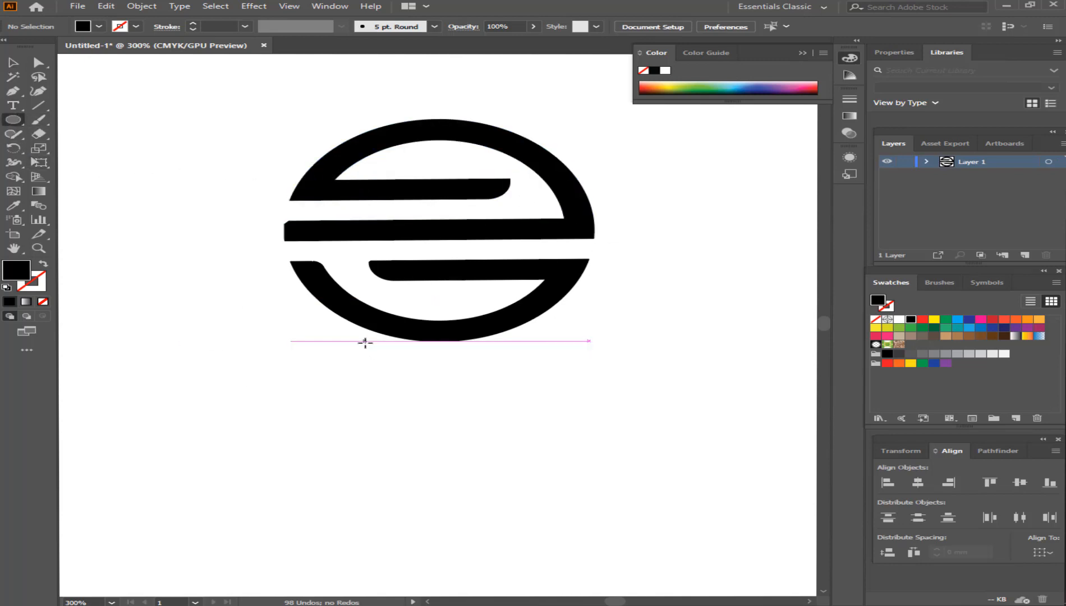
{"action": "left_click_drag", "start_coordinate": [365, 340], "coordinate": [512, 343]}
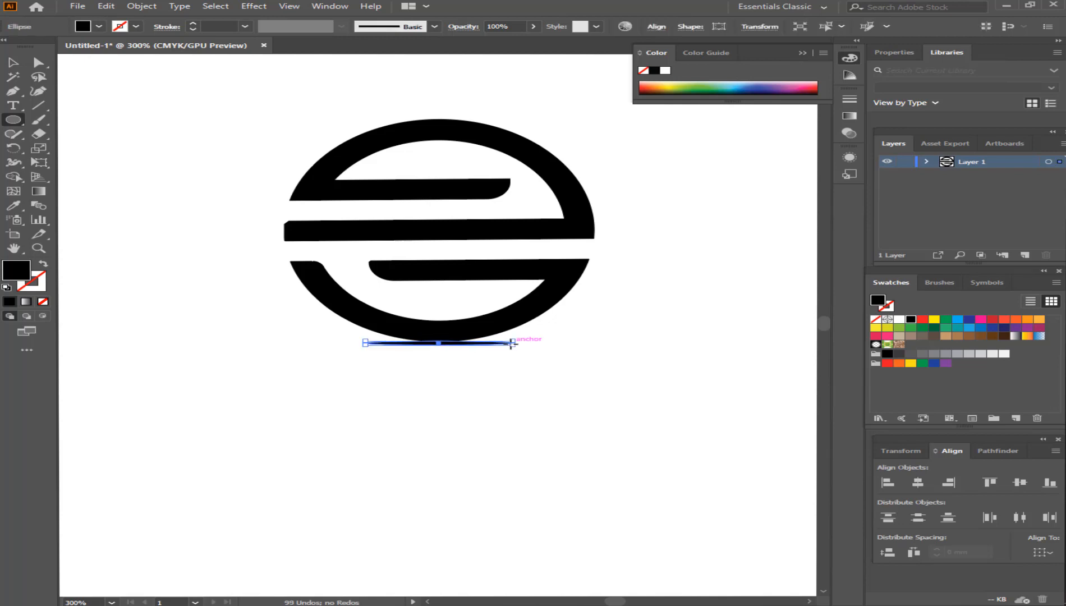
{"action": "left_click", "coordinate": [13, 62]}
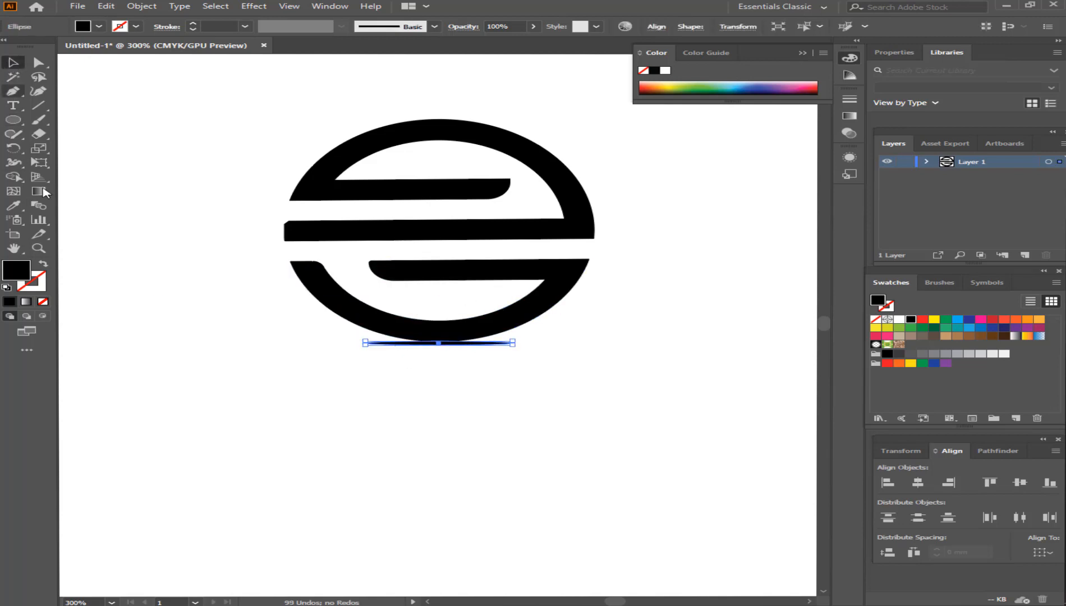
{"action": "left_click", "coordinate": [318, 408]}
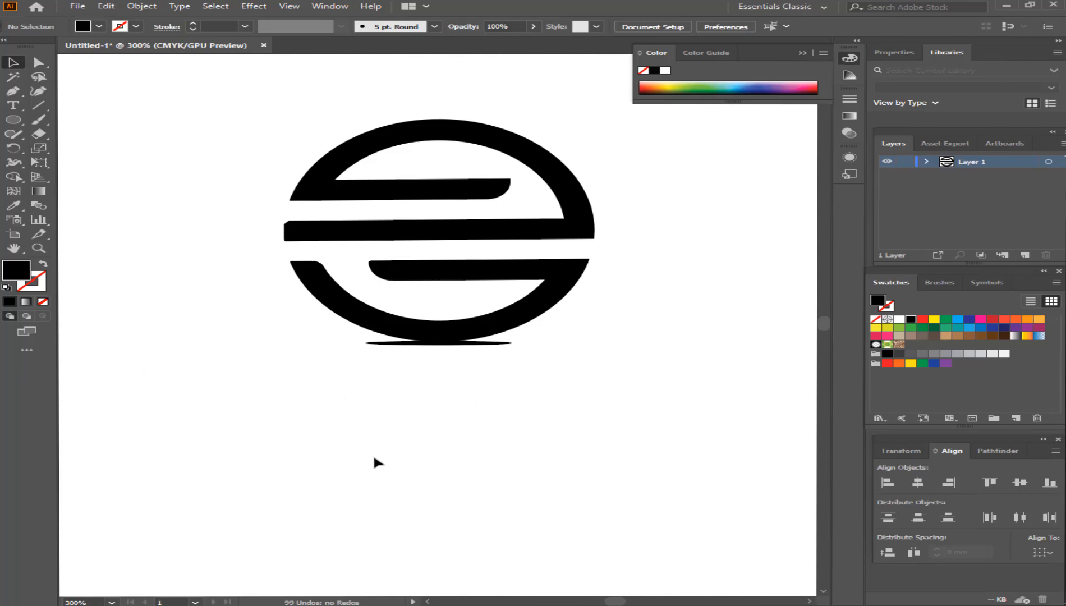
Step: Draw a very thin, flat black ellipse about 46 mm wide just below the logo's base ellipse, extending past both sides of the logo
{"action": "left_click", "coordinate": [15, 120]}
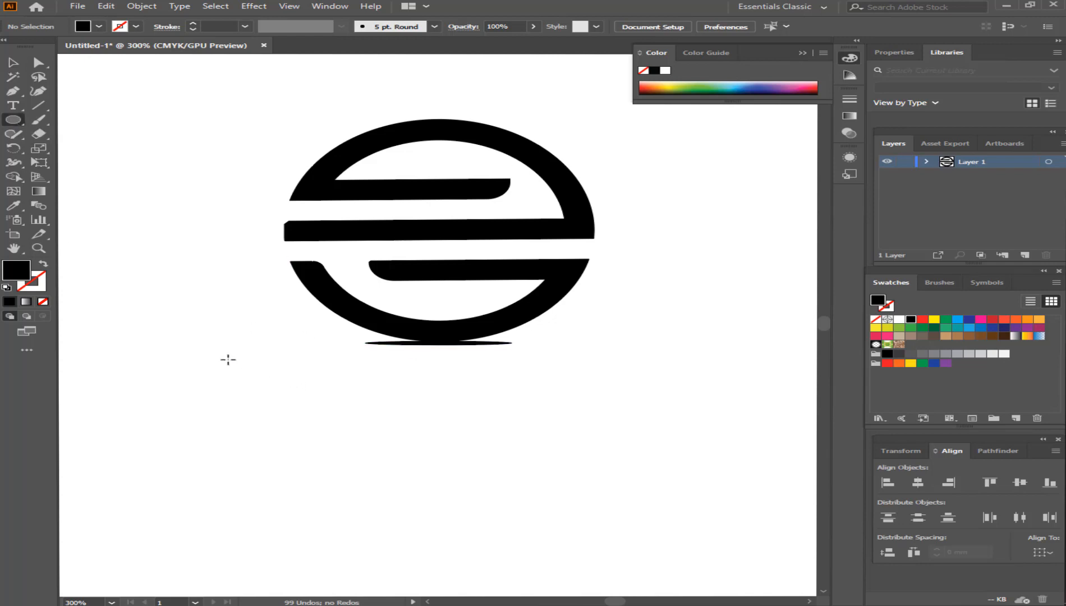
{"action": "left_click_drag", "start_coordinate": [227, 357], "coordinate": [662, 360]}
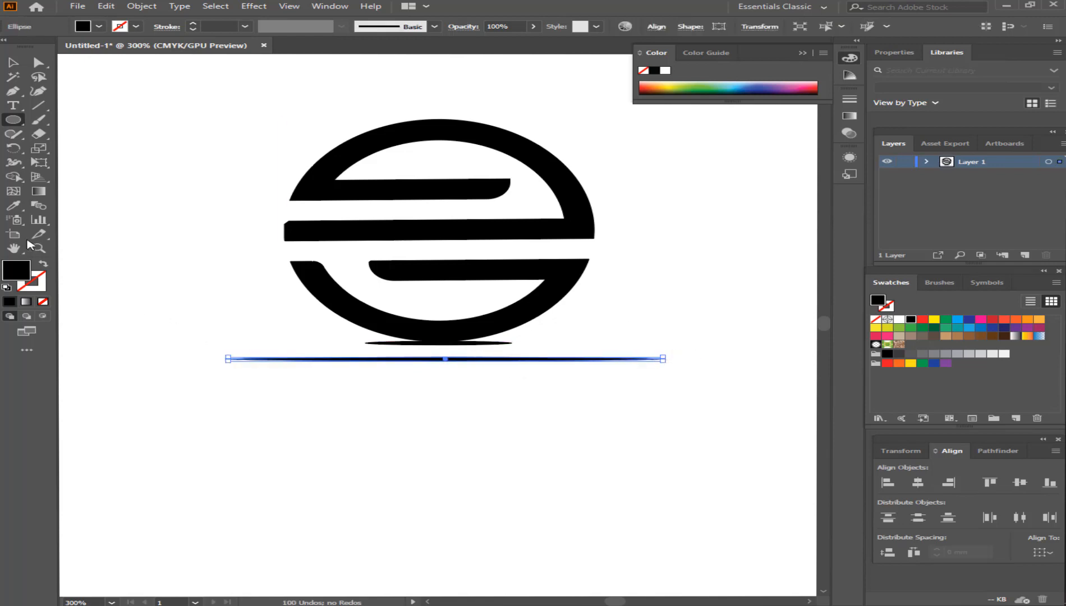
Step: Add the point text "Company" at the long thin ellipse beneath the logo
{"action": "left_click", "coordinate": [12, 105]}
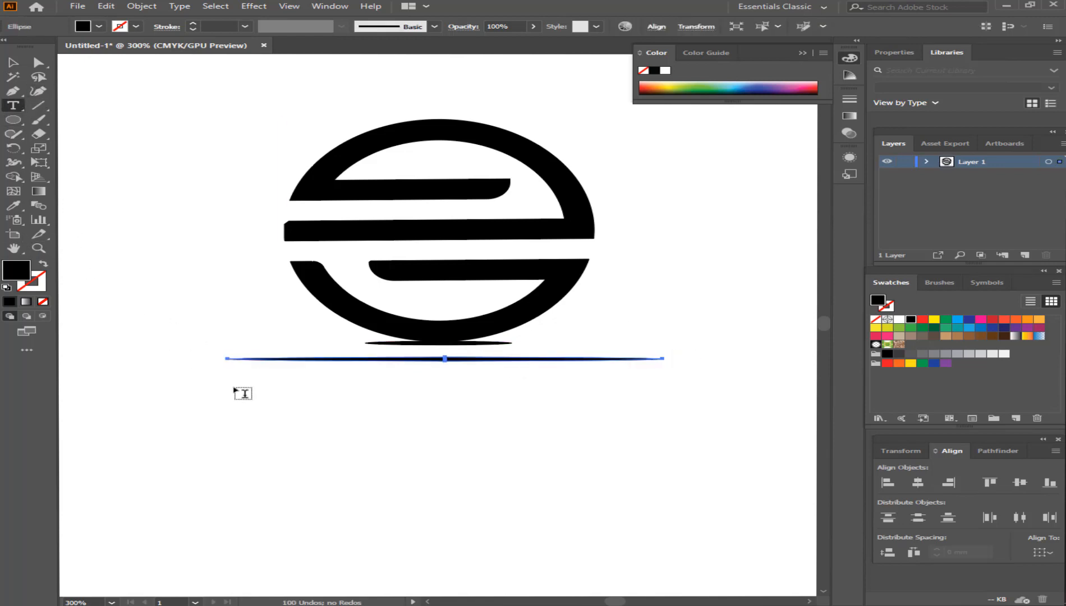
{"action": "left_click", "coordinate": [347, 381]}
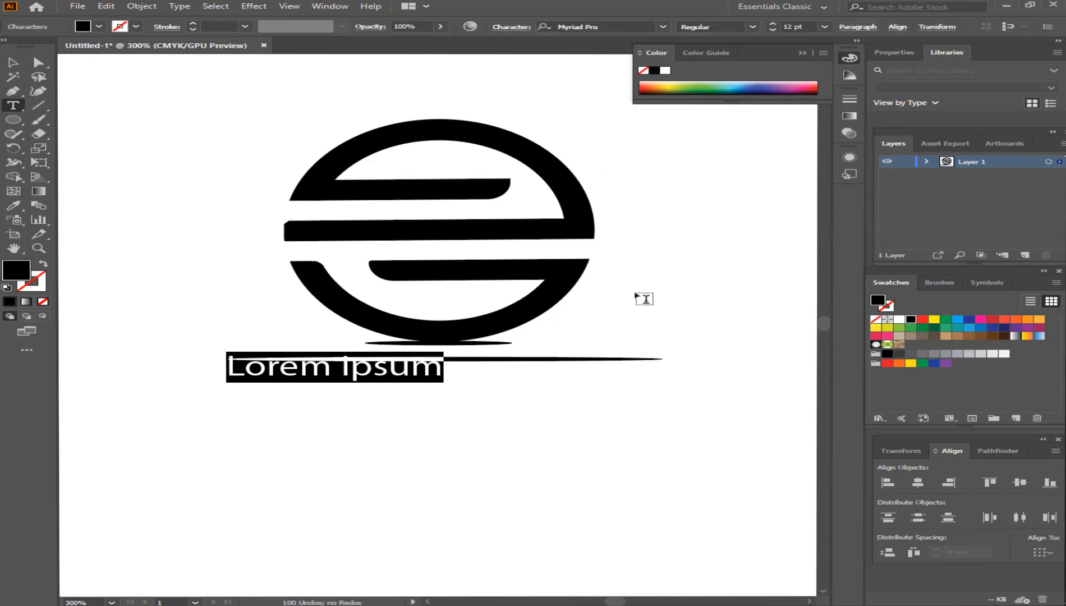
{"action": "type", "text": "Com"}
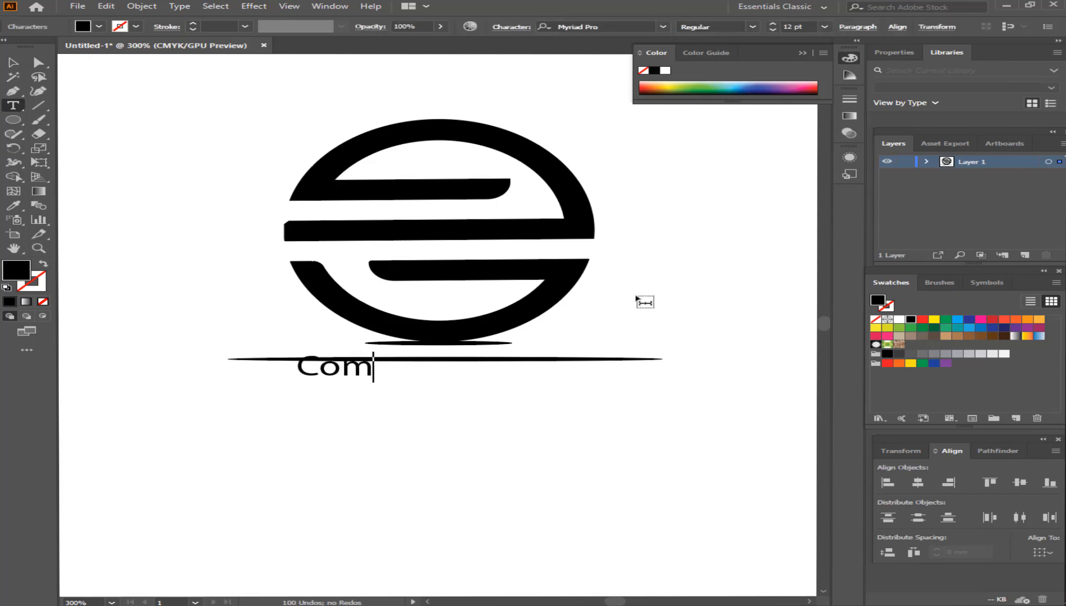
{"action": "type", "text": "pany"}
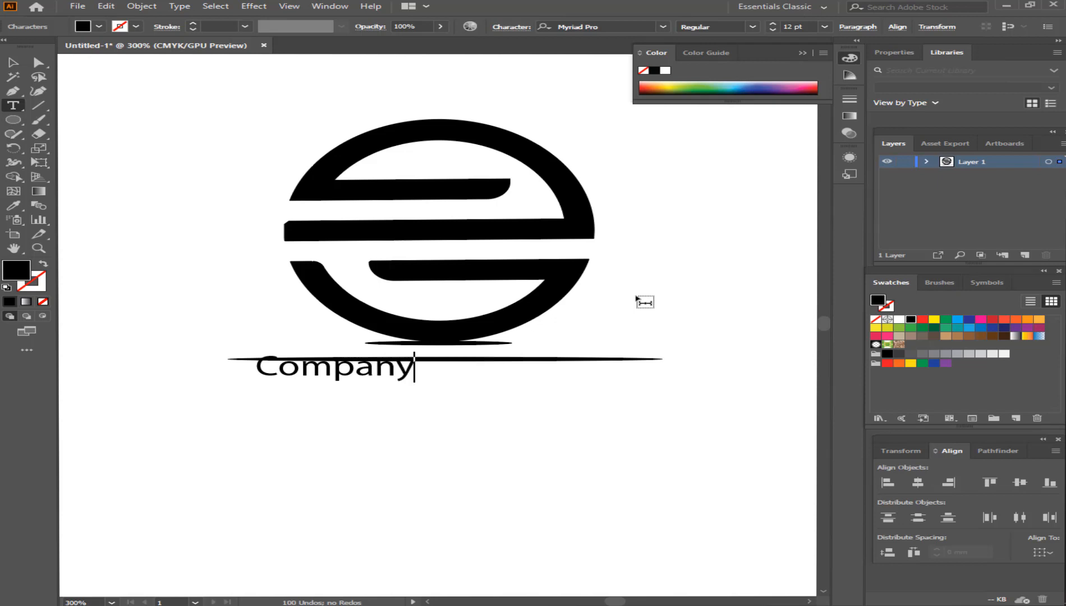
{"action": "left_click", "coordinate": [14, 63]}
Step: Set the font of the "Company" text to Monotype Corsiva
{"action": "key", "text": "ctrl+alt+t"}
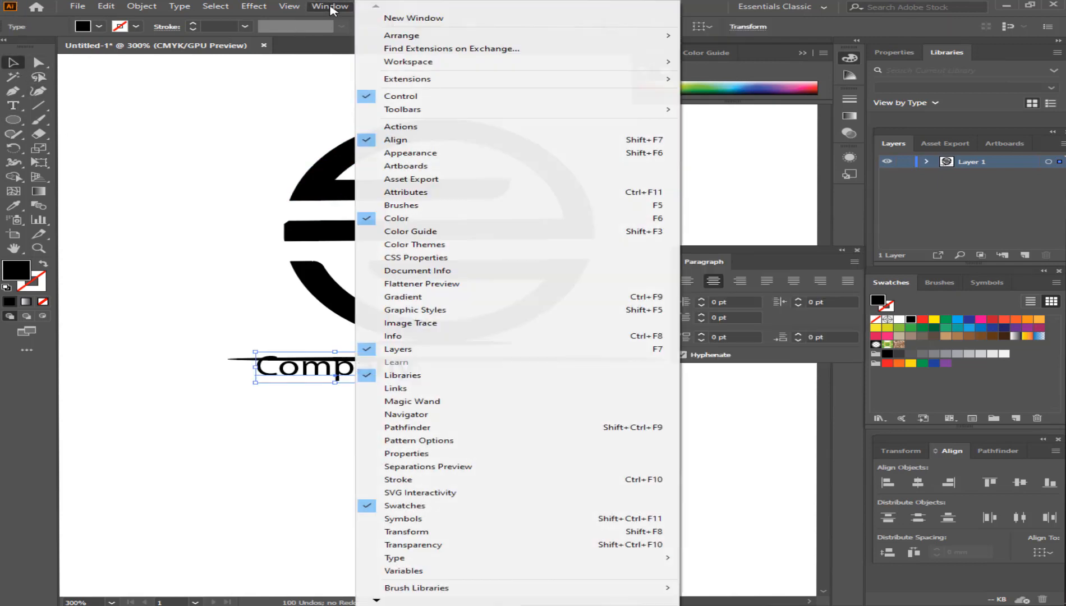
{"action": "left_click", "coordinate": [330, 6]}
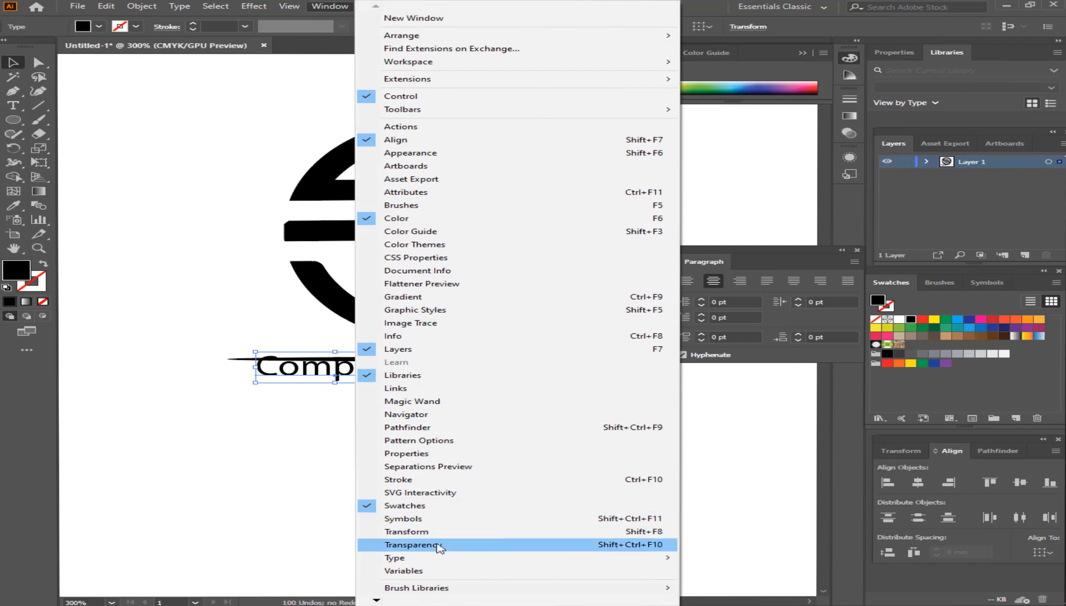
{"action": "mouse_move", "coordinate": [444, 557]}
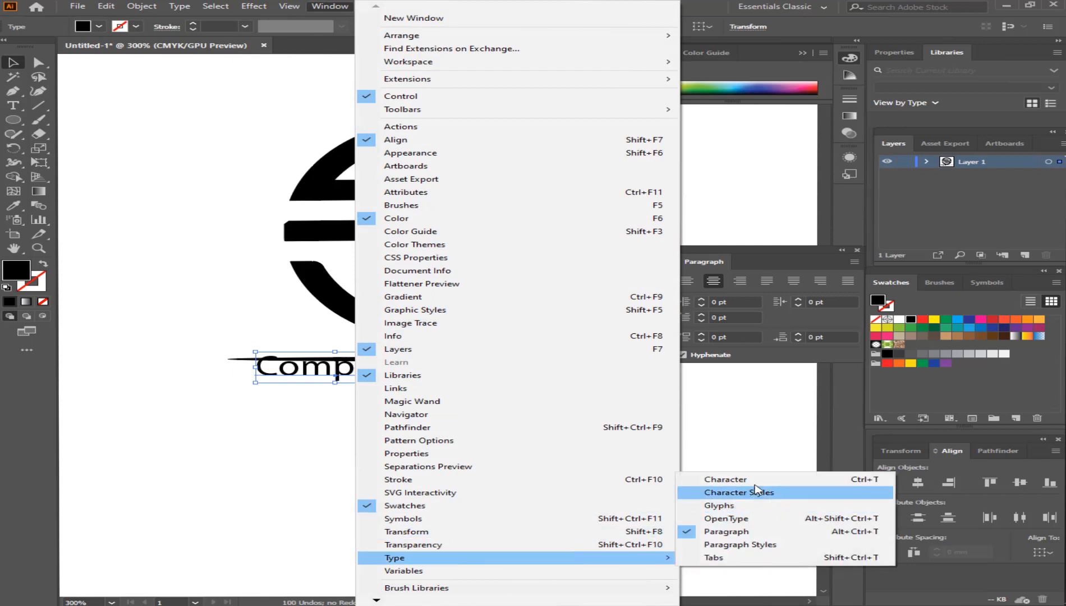
{"action": "left_click", "coordinate": [724, 480]}
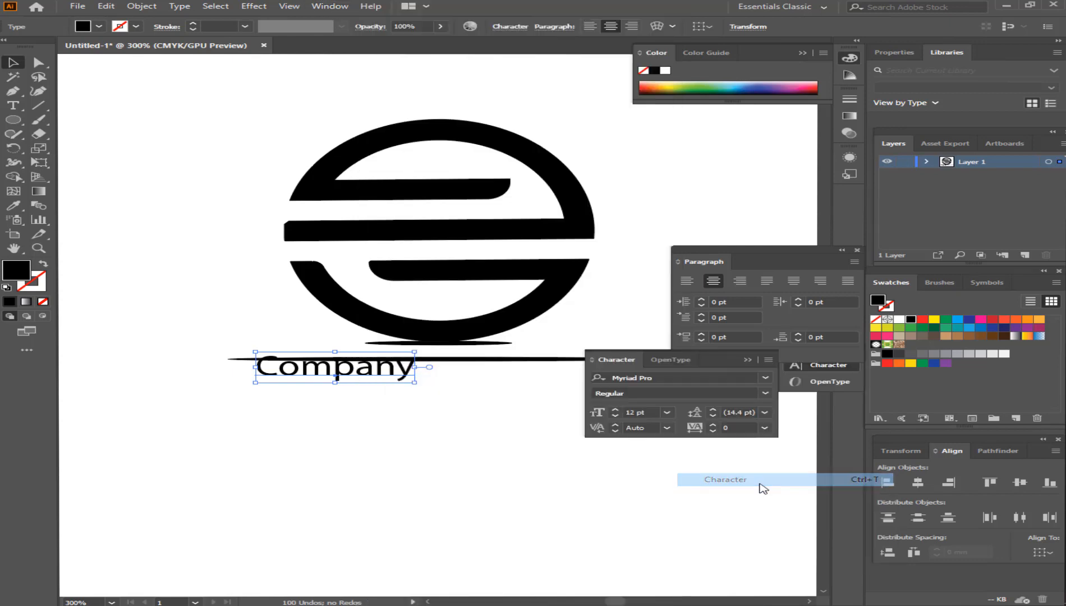
{"action": "left_click", "coordinate": [765, 377]}
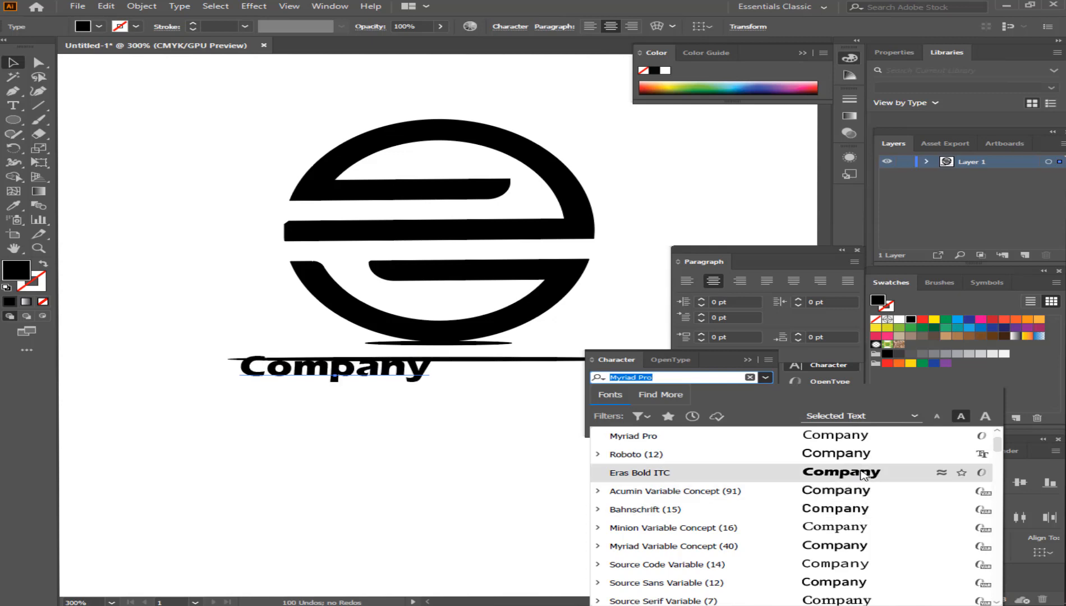
{"action": "scroll", "coordinate": [845, 547], "scroll_direction": "down", "scroll_amount": 5}
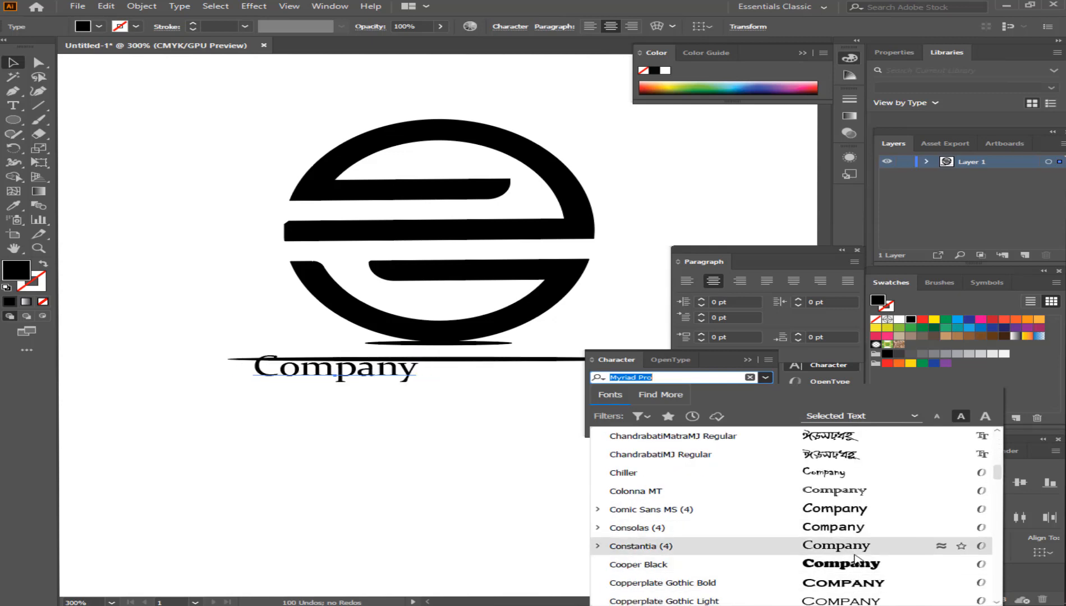
{"action": "scroll", "coordinate": [855, 559], "scroll_direction": "down", "scroll_amount": 3}
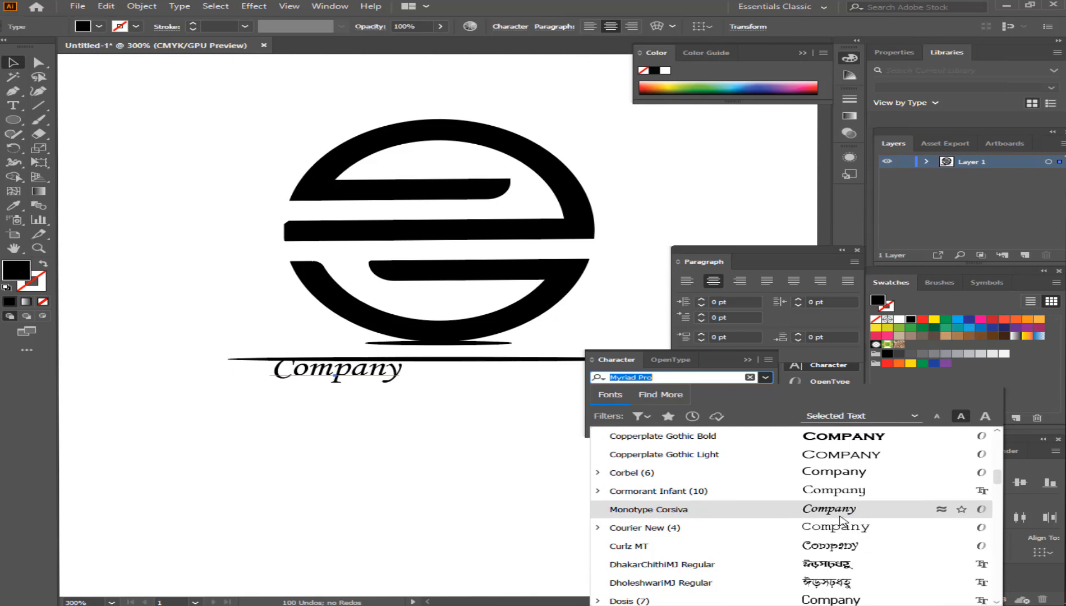
{"action": "left_click", "coordinate": [840, 515]}
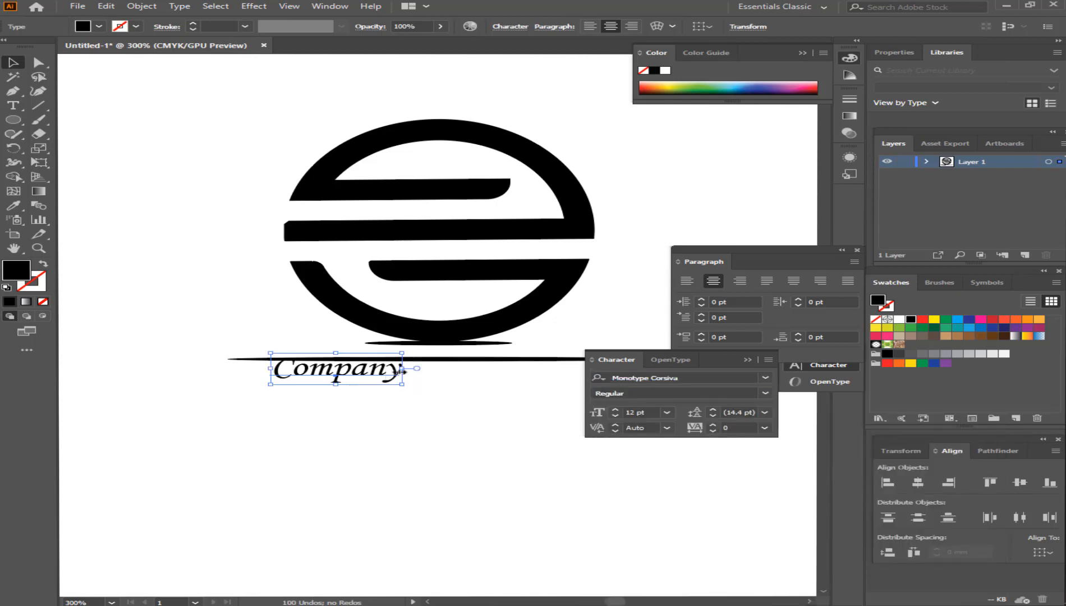
Step: Stretch the "Company" text horizontally to roughly twice its width and move it just below the long thin ellipse
{"action": "left_click_drag", "start_coordinate": [402, 369], "coordinate": [543, 402]}
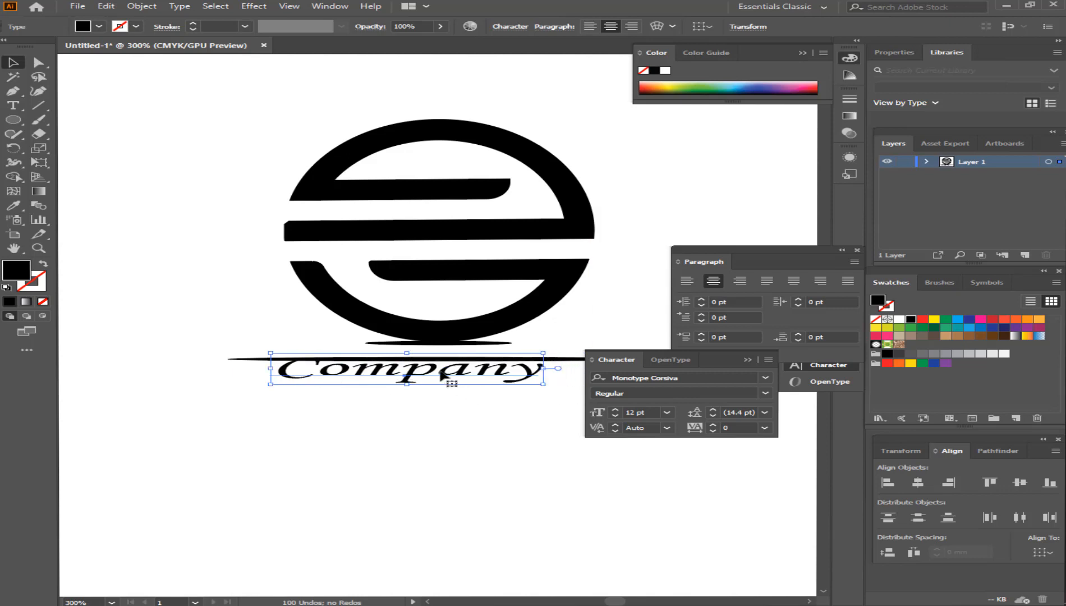
{"action": "left_click_drag", "start_coordinate": [441, 371], "coordinate": [474, 393]}
Step: Collapse the floating Character and Paragraph settings, move the Paragraph one clear of the artwork, and deselect the text
{"action": "left_click", "coordinate": [748, 359]}
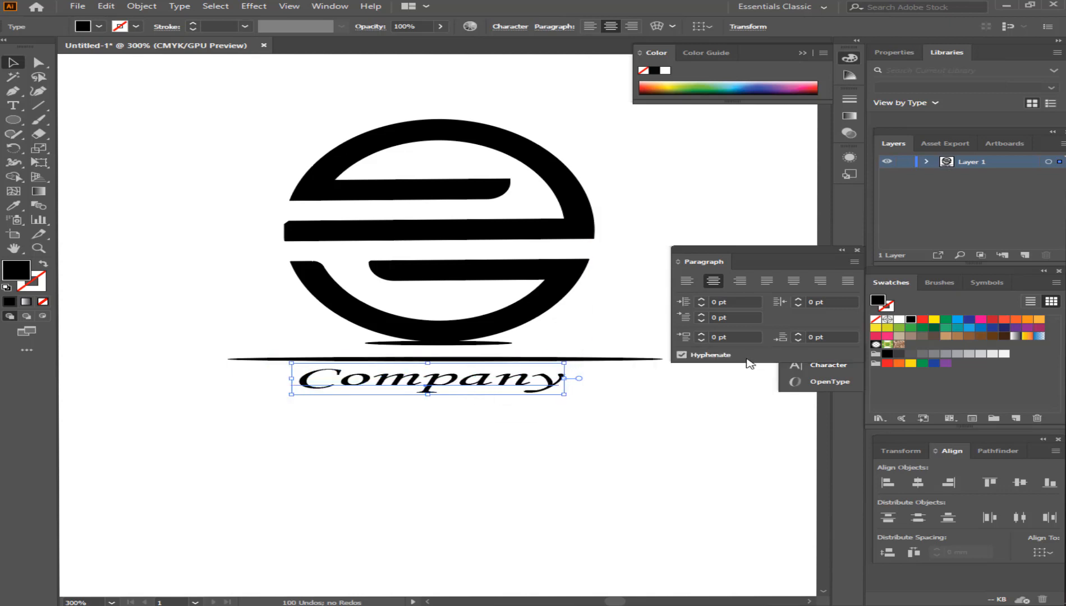
{"action": "left_click", "coordinate": [842, 252]}
{"action": "left_click_drag", "start_coordinate": [685, 250], "coordinate": [787, 270]}
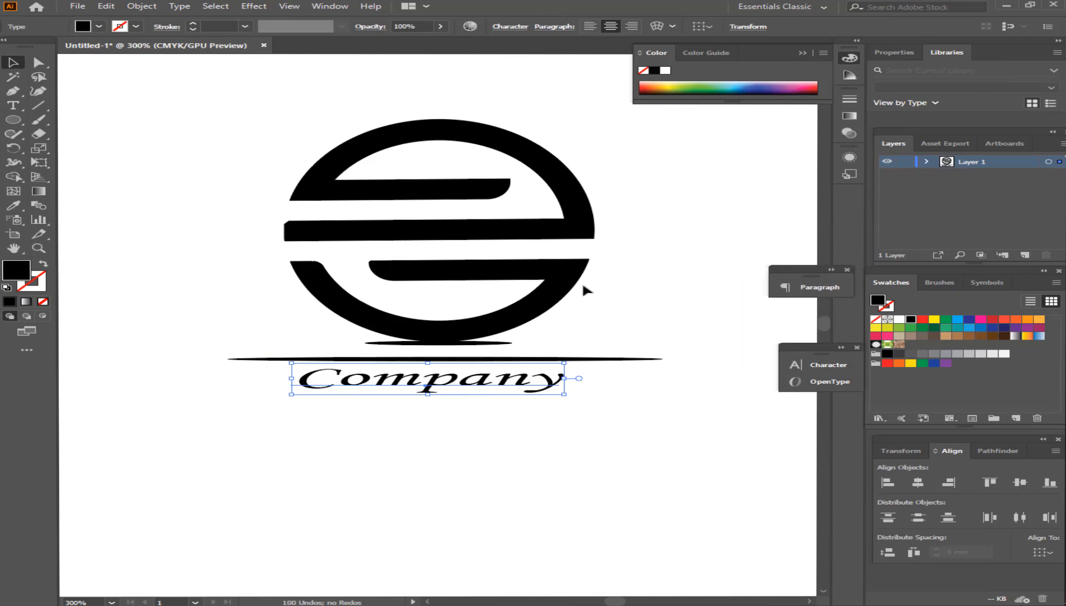
{"action": "left_click", "coordinate": [409, 506]}
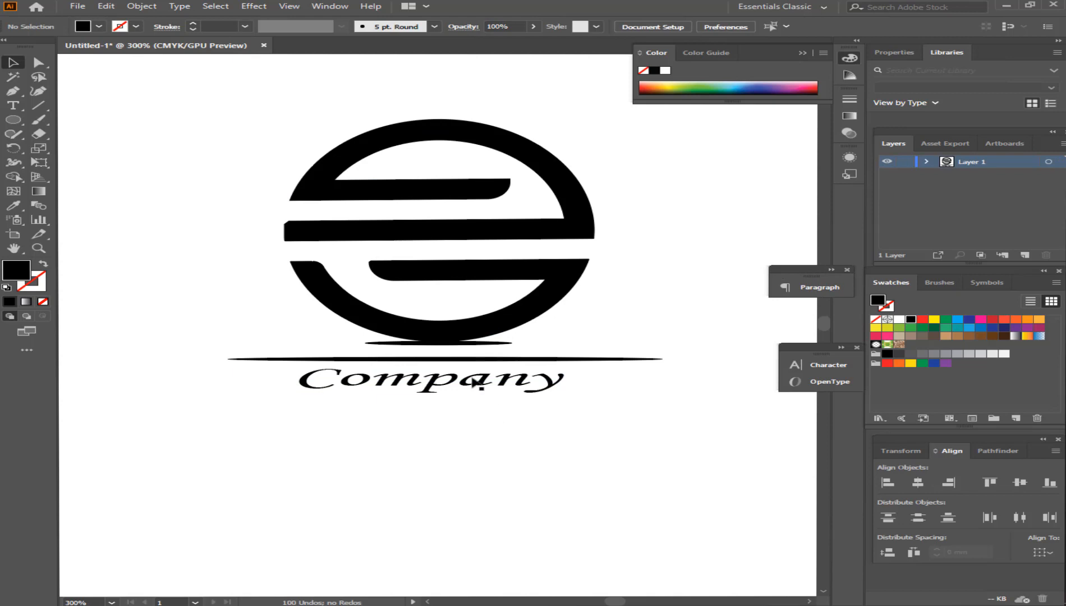
Step: Align the logo, both thin ellipses and the "Company" text to a common horizontal centre
{"action": "left_click_drag", "start_coordinate": [276, 111], "coordinate": [652, 404]}
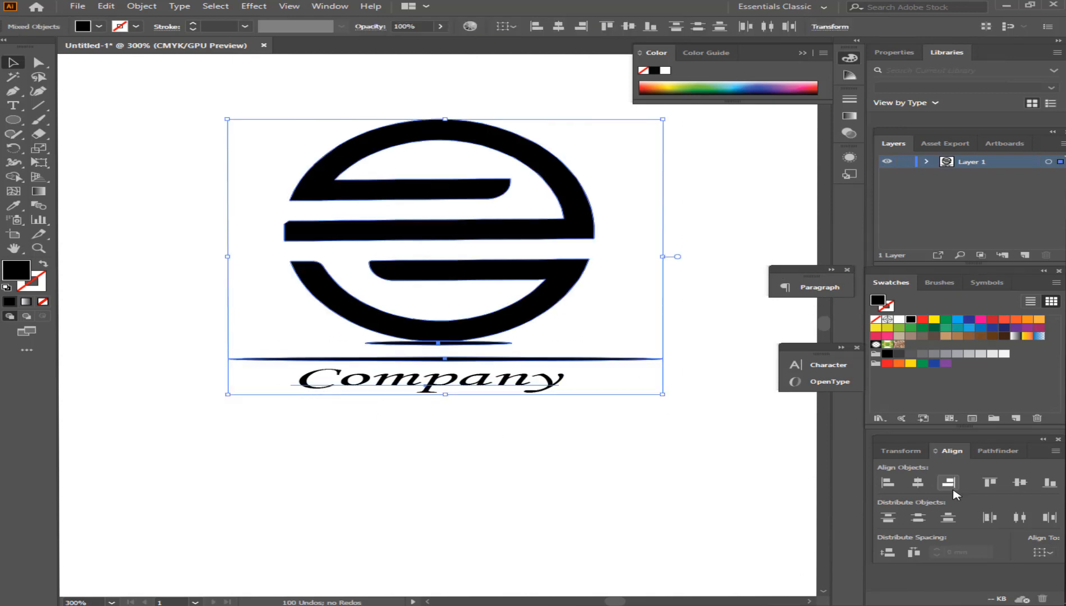
{"action": "left_click", "coordinate": [916, 480]}
{"action": "left_click", "coordinate": [499, 568]}
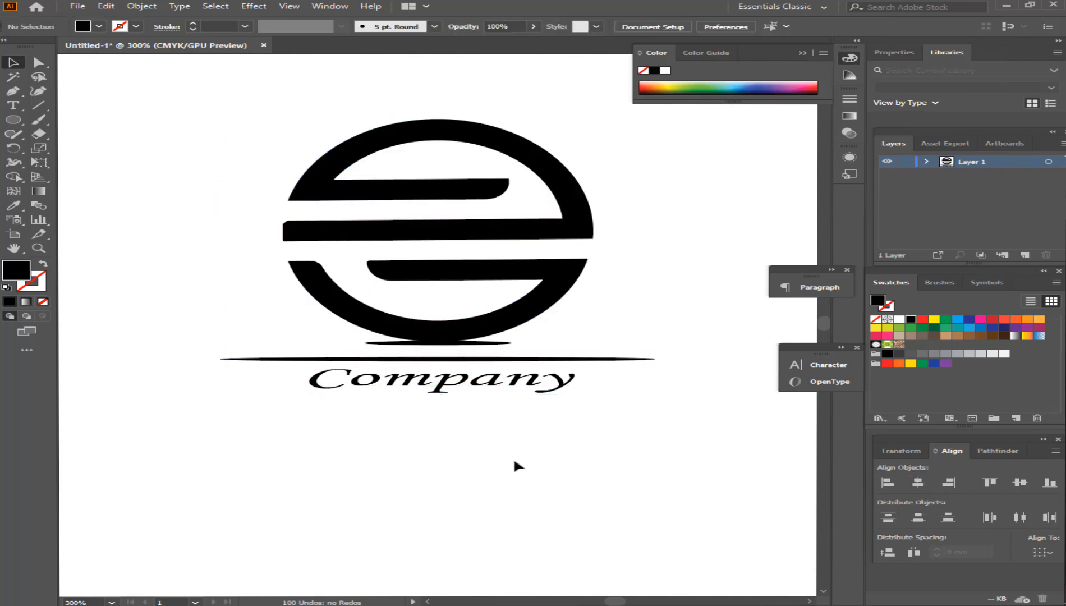
Step: Group the logo, both thin ellipses and the "Company" text into one object
{"action": "left_click_drag", "start_coordinate": [303, 126], "coordinate": [654, 421]}
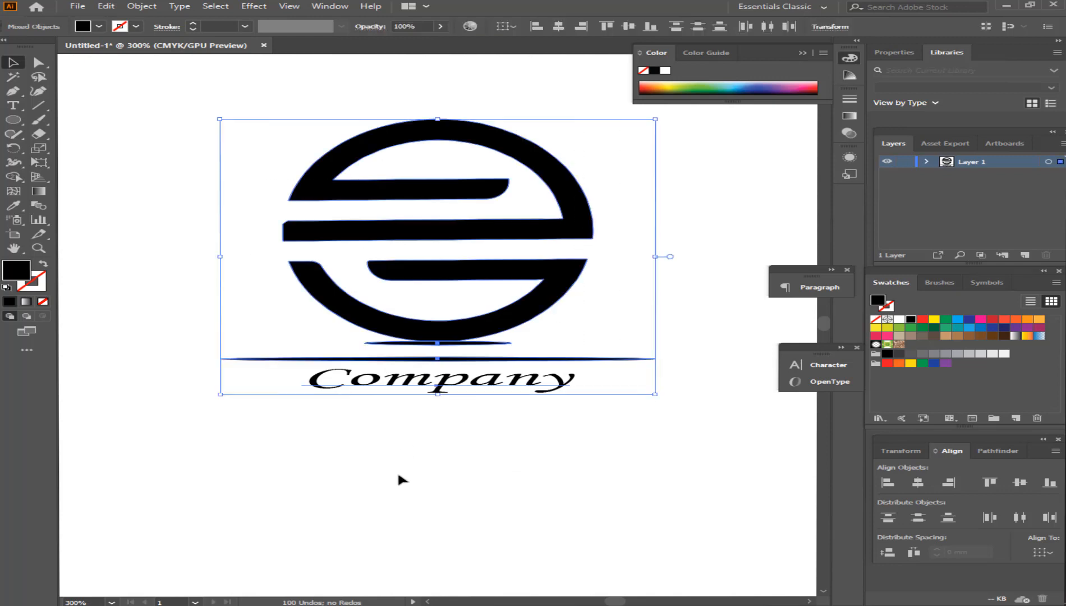
{"action": "key", "text": "ctrl+g"}
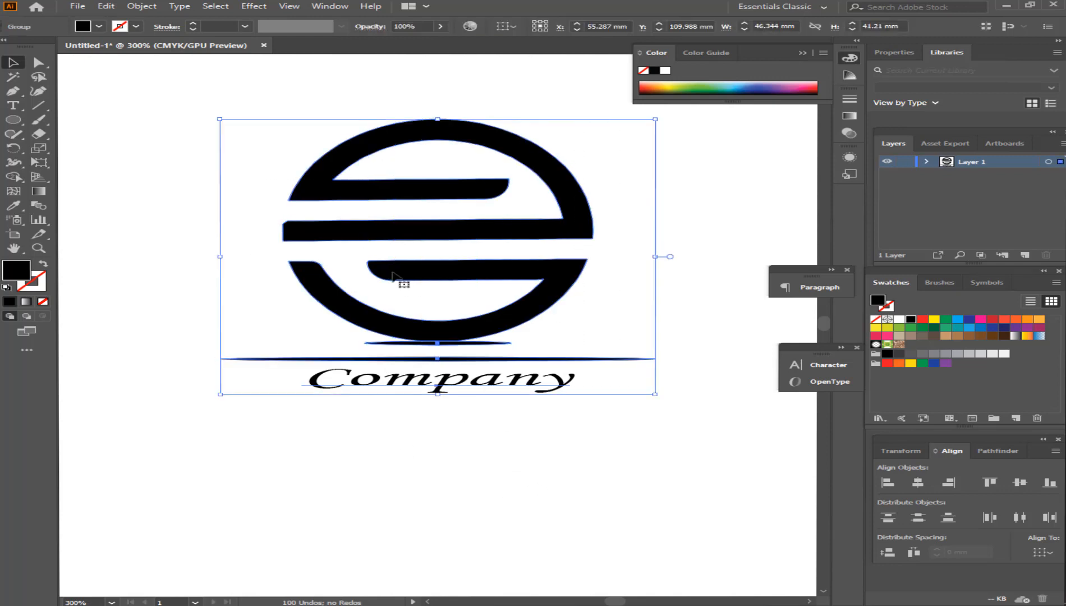
{"action": "right_click", "coordinate": [391, 238]}
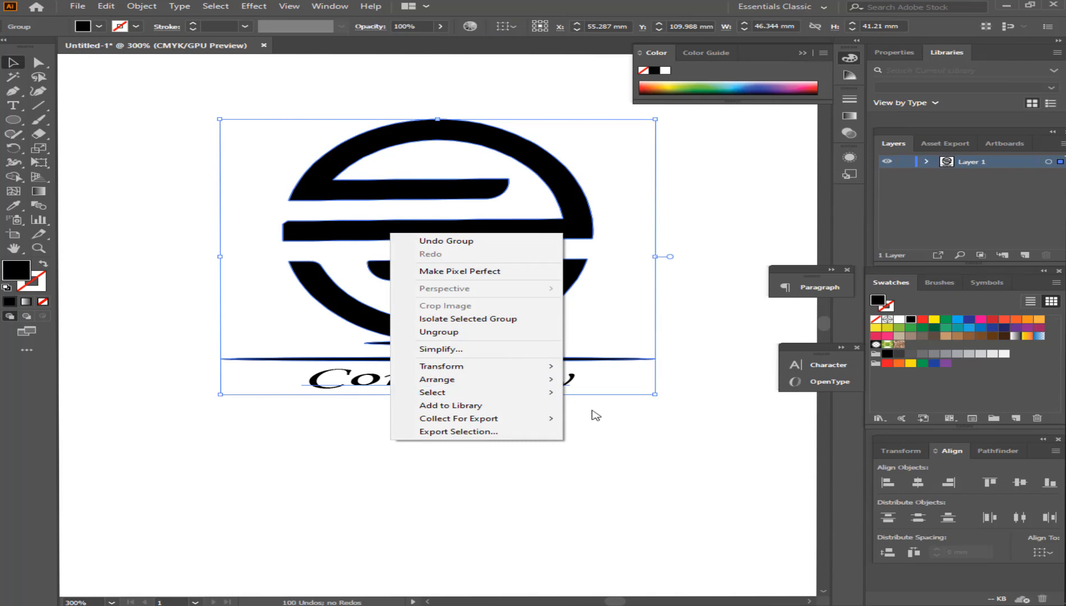
{"action": "left_click", "coordinate": [581, 432]}
Step: Switch to Photoshop, open the recent Engraved_Golden_Logo_Mockup file and open the contents of its YOUR DESIGN HERE smart object
{"action": "mouse_move", "coordinate": [1061, 236]}
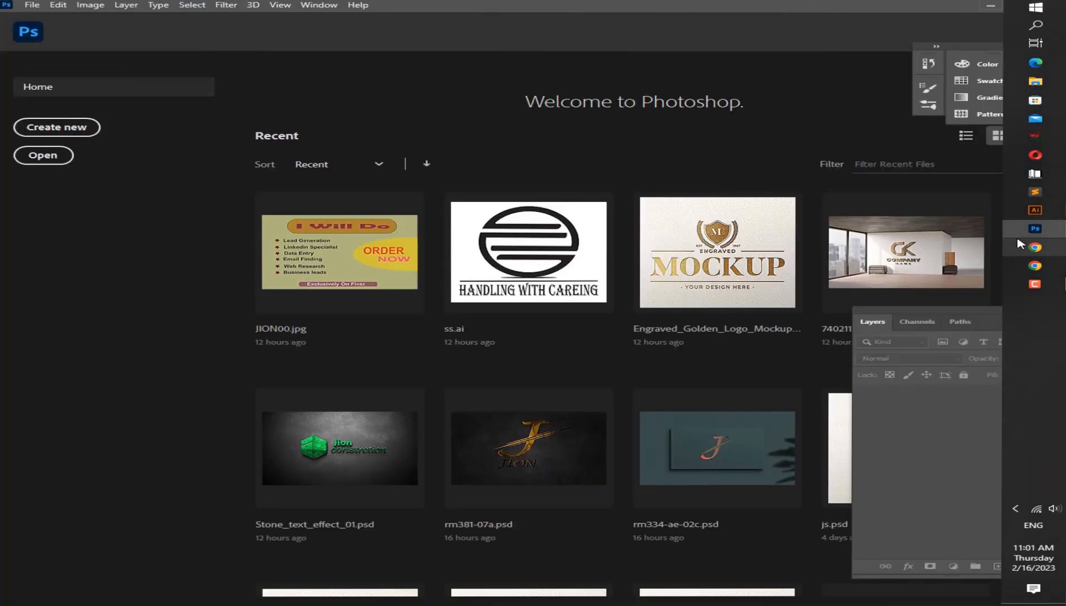
{"action": "mouse_move", "coordinate": [1000, 232]}
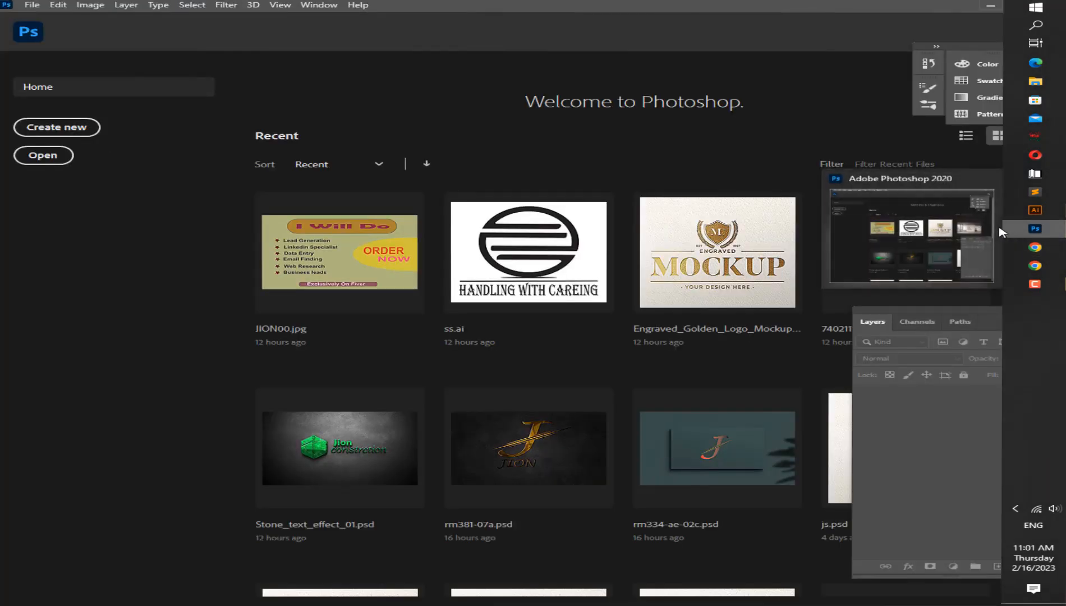
{"action": "left_click", "coordinate": [732, 265]}
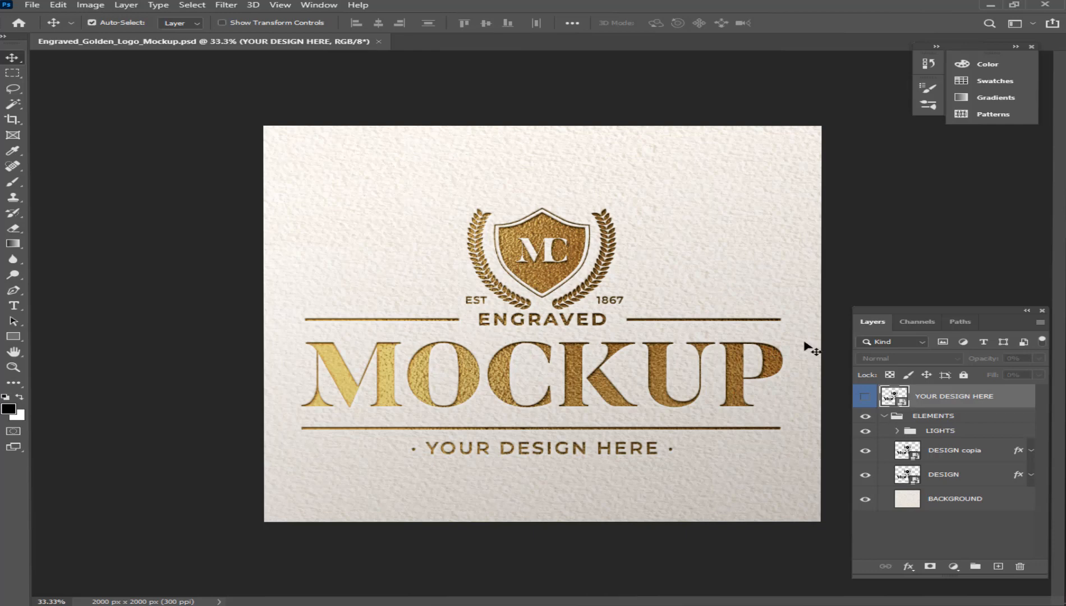
{"action": "double_click", "coordinate": [894, 396]}
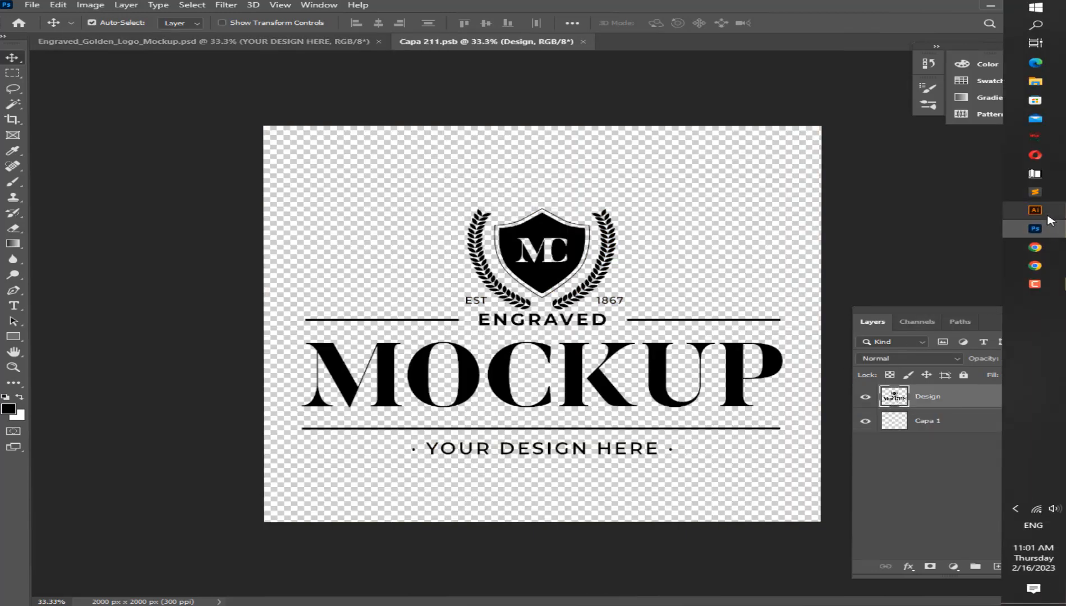
Step: Bring the grouped logo from Illustrator into Photoshop's Capa 211.psb, scale it to 163.23% and centre it horizontally over the placeholder emblem
{"action": "left_click", "coordinate": [1047, 217]}
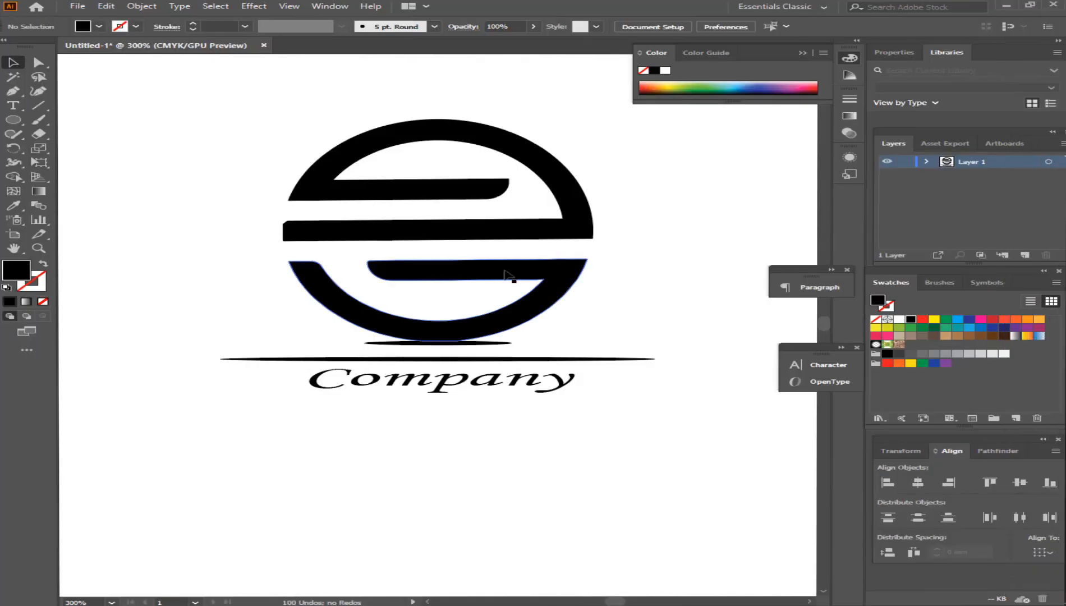
{"action": "left_click_drag", "start_coordinate": [512, 274], "coordinate": [559, 297]}
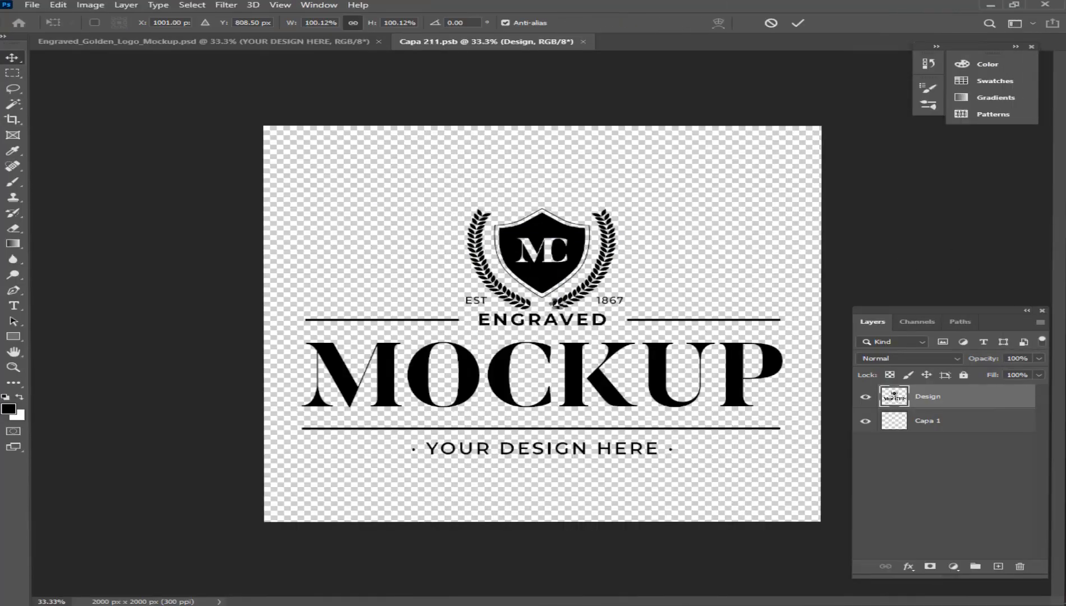
{"action": "left_click_drag", "start_coordinate": [465, 333], "coordinate": [371, 395]}
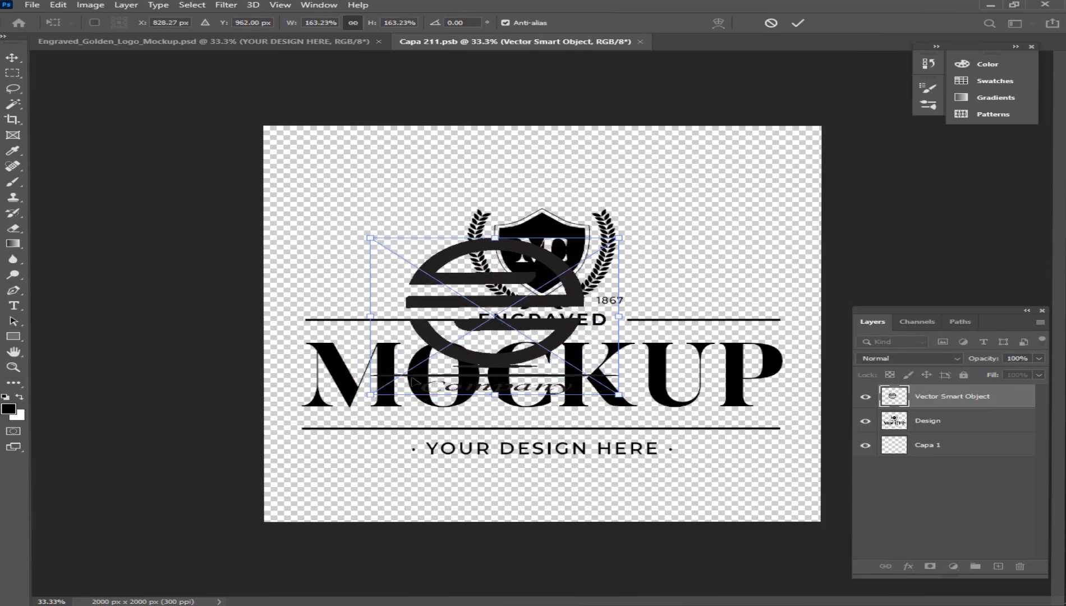
{"action": "left_click_drag", "start_coordinate": [486, 351], "coordinate": [540, 305]}
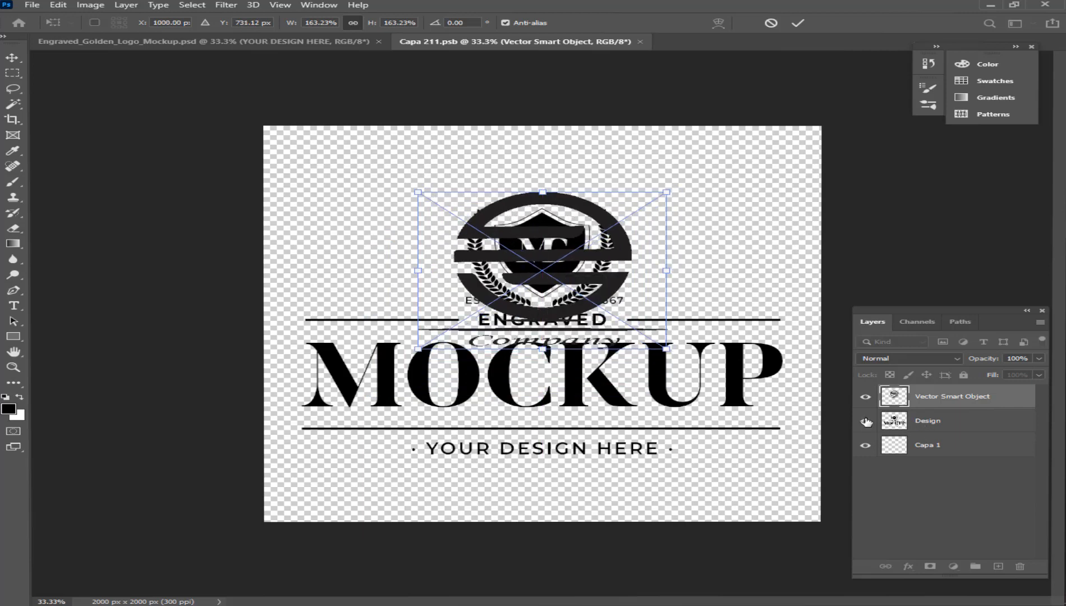
Step: Hide the placeholder Design layer and move the placed logo down to near the middle of the canvas
{"action": "left_click", "coordinate": [866, 420]}
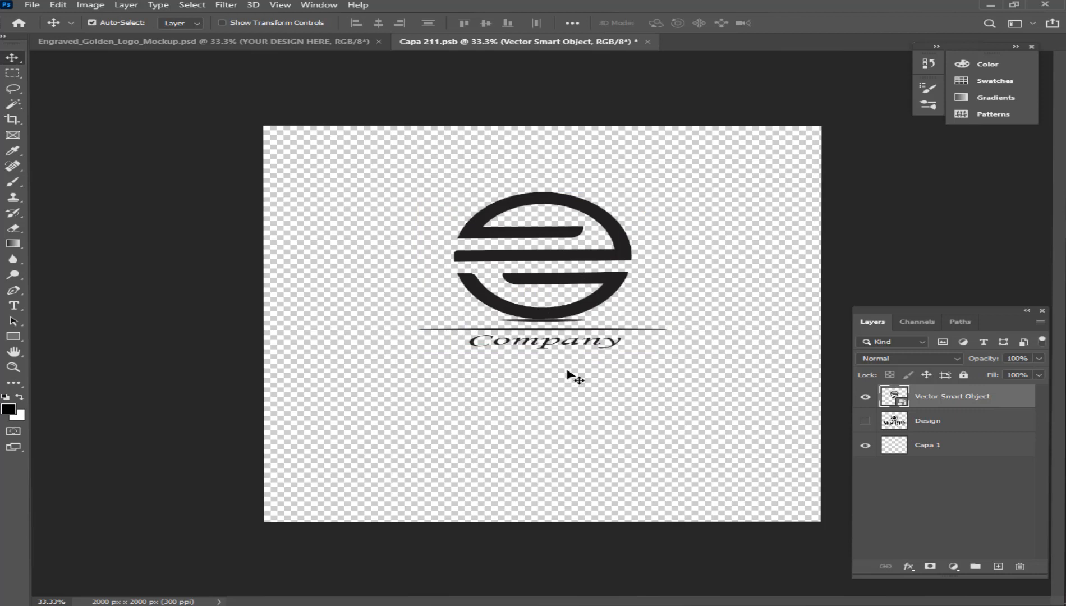
{"action": "left_click_drag", "start_coordinate": [550, 306], "coordinate": [554, 321]}
{"action": "left_click_drag", "start_coordinate": [544, 257], "coordinate": [545, 297]}
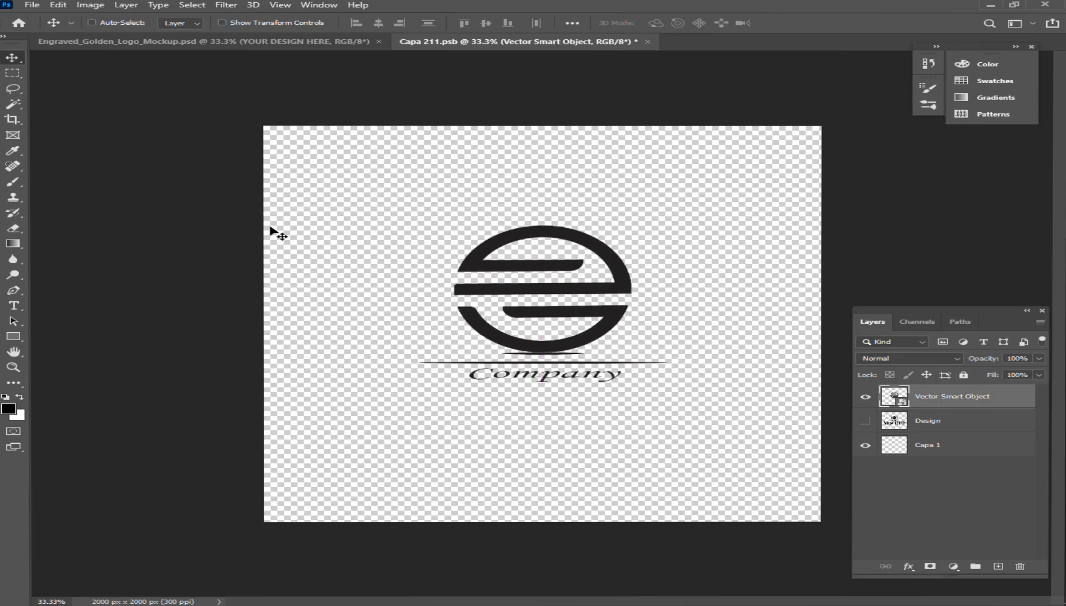
Step: Save the smart object's contents and return to Engraved_Golden_Logo_Mockup.psd to view the engraved gold logo
{"action": "key", "text": "ctrl+s"}
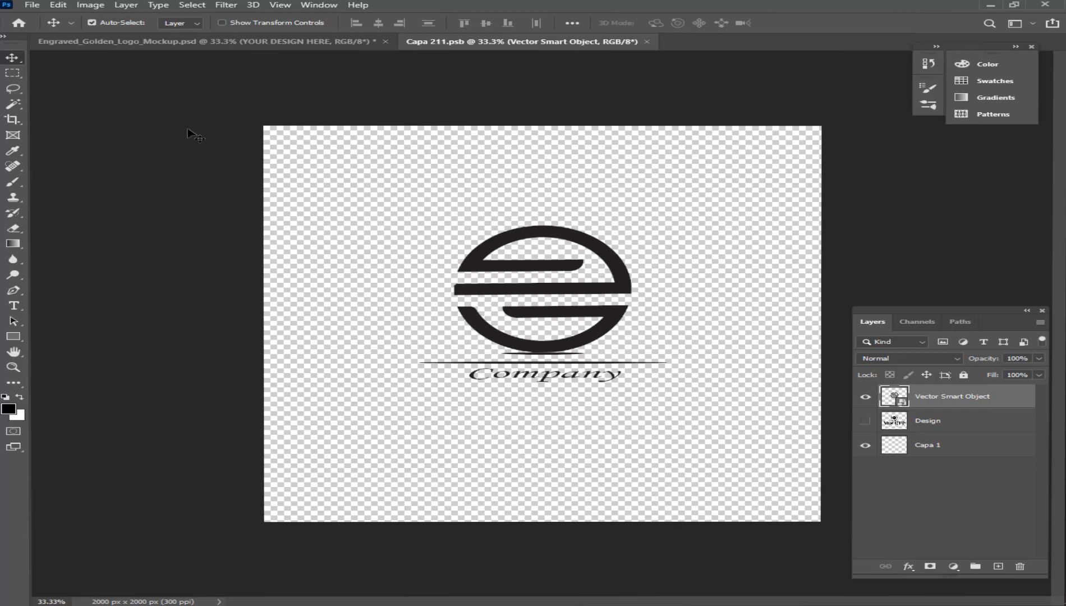
{"action": "left_click", "coordinate": [214, 42]}
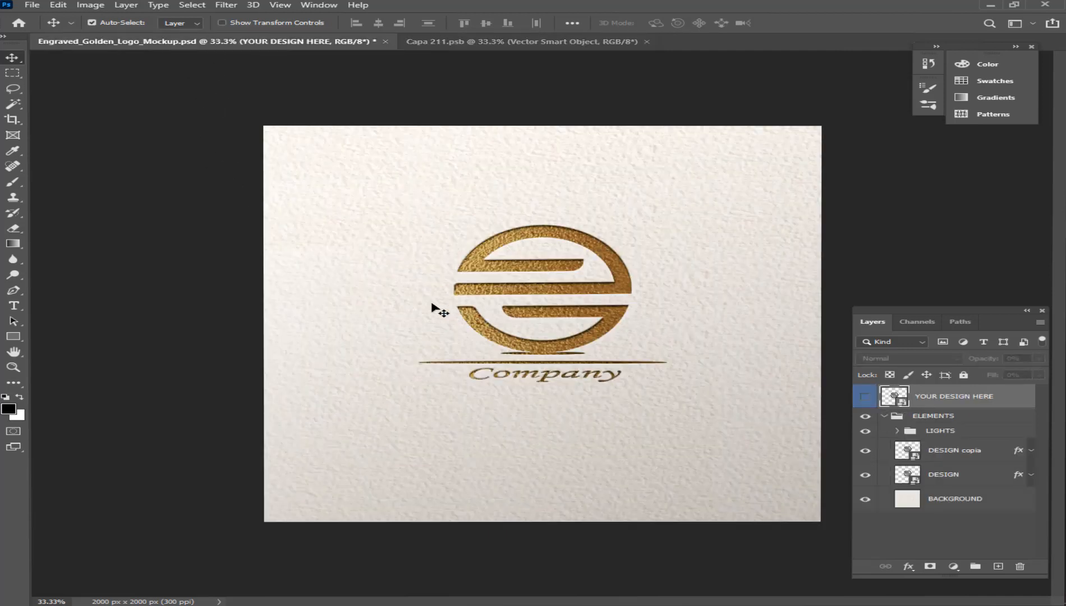